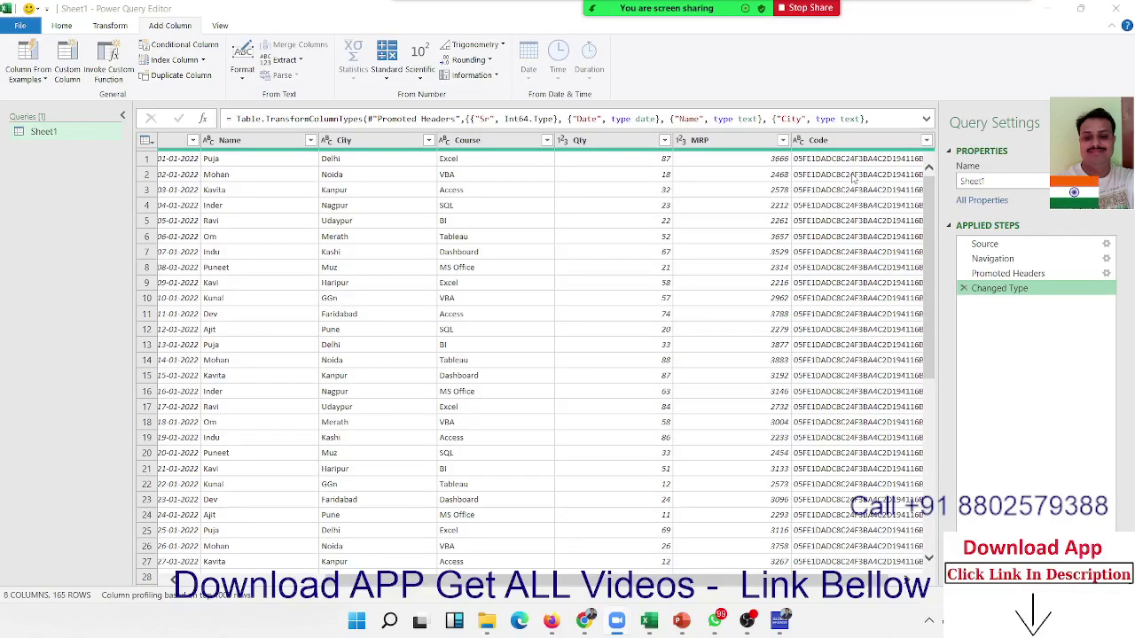
Step: Preview full Code values, then add column GF with the formula Guid.From([Code])
click(850, 221)
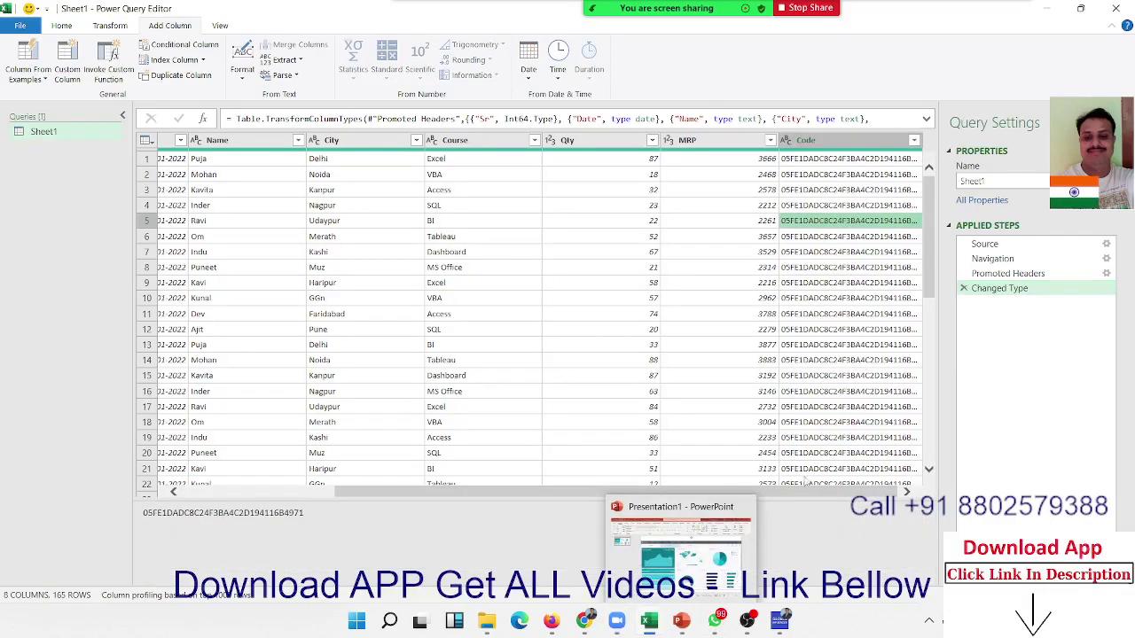
click(884, 158)
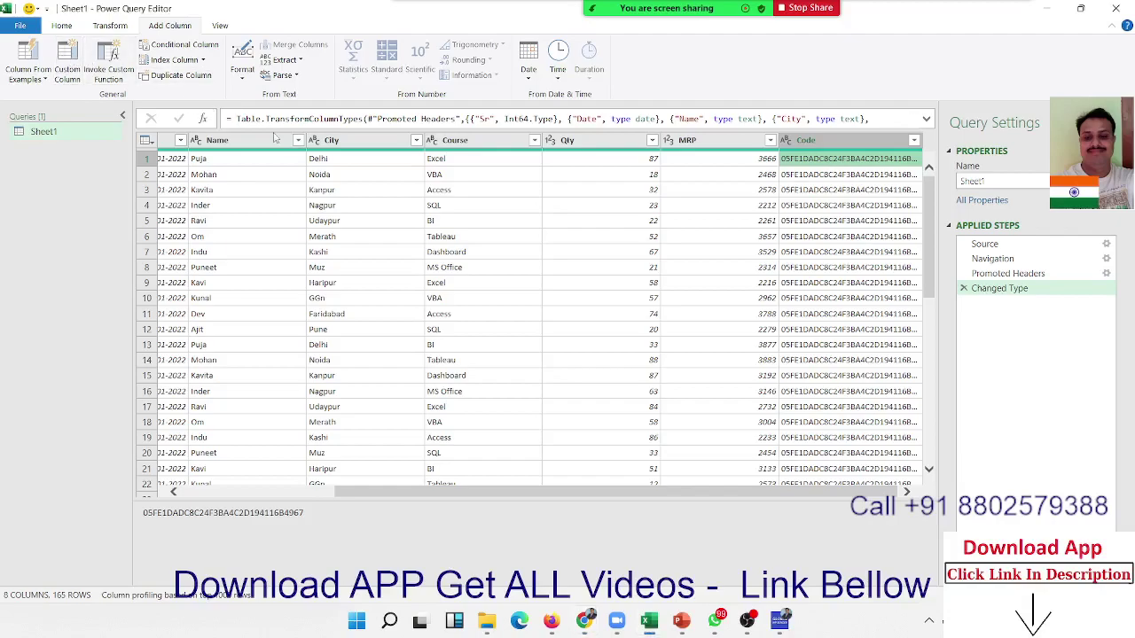
click(75, 85)
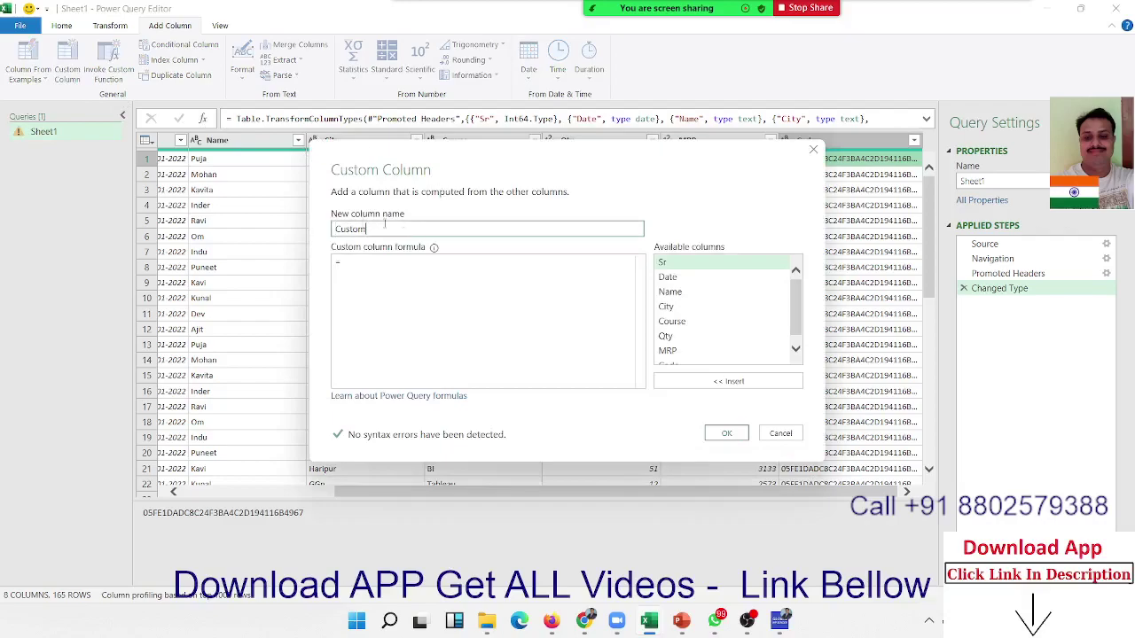
double_click(418, 226)
text(GF)
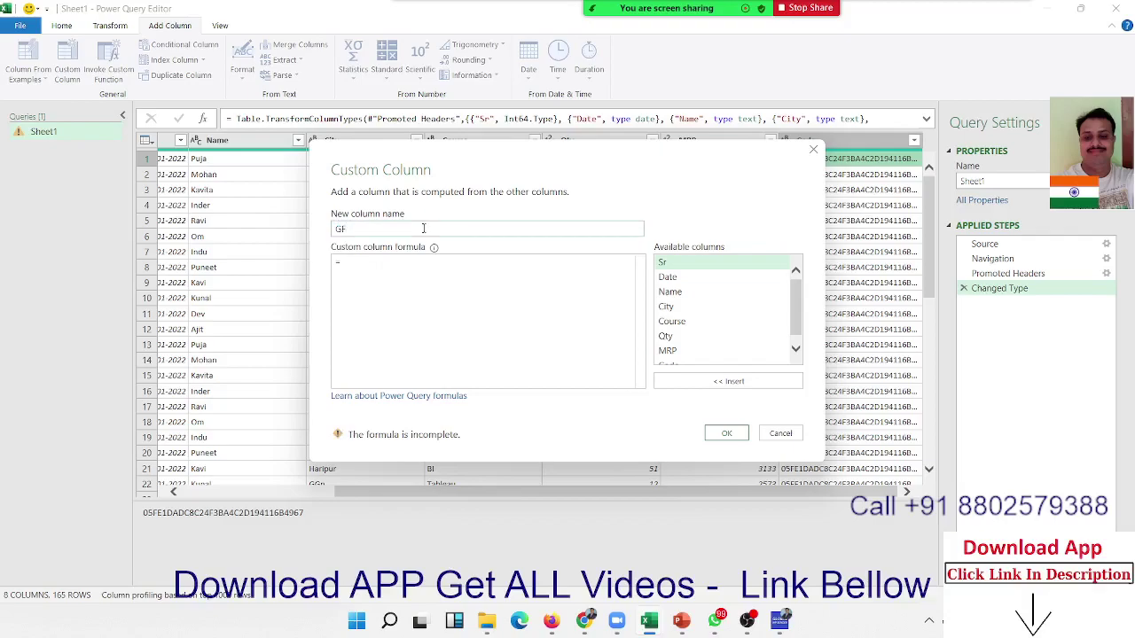
text(g)
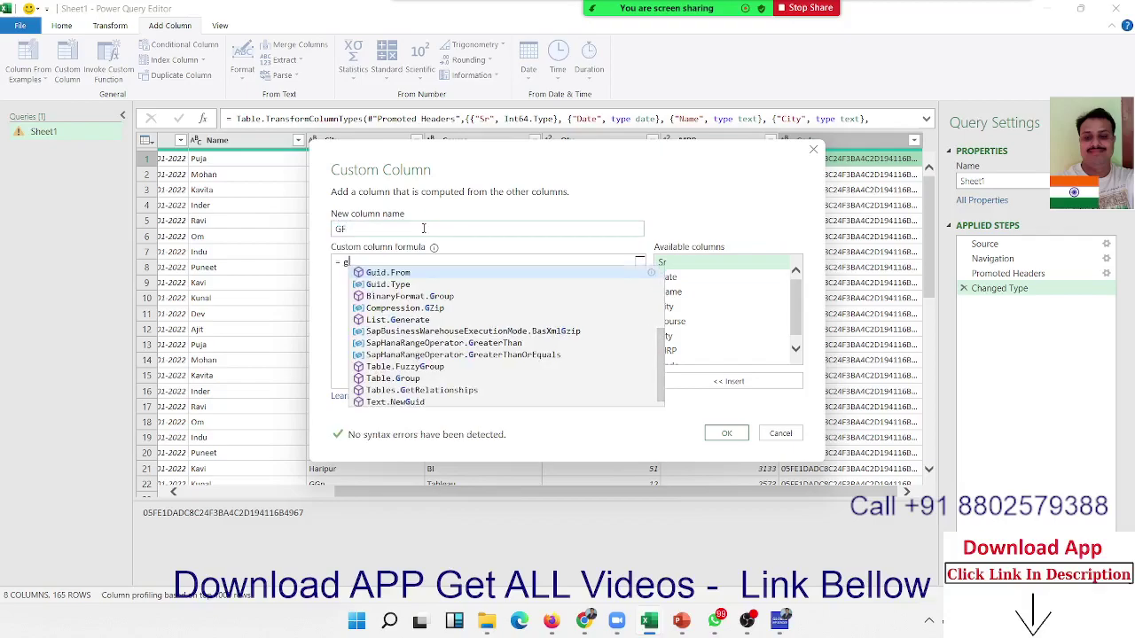
key(Tab)
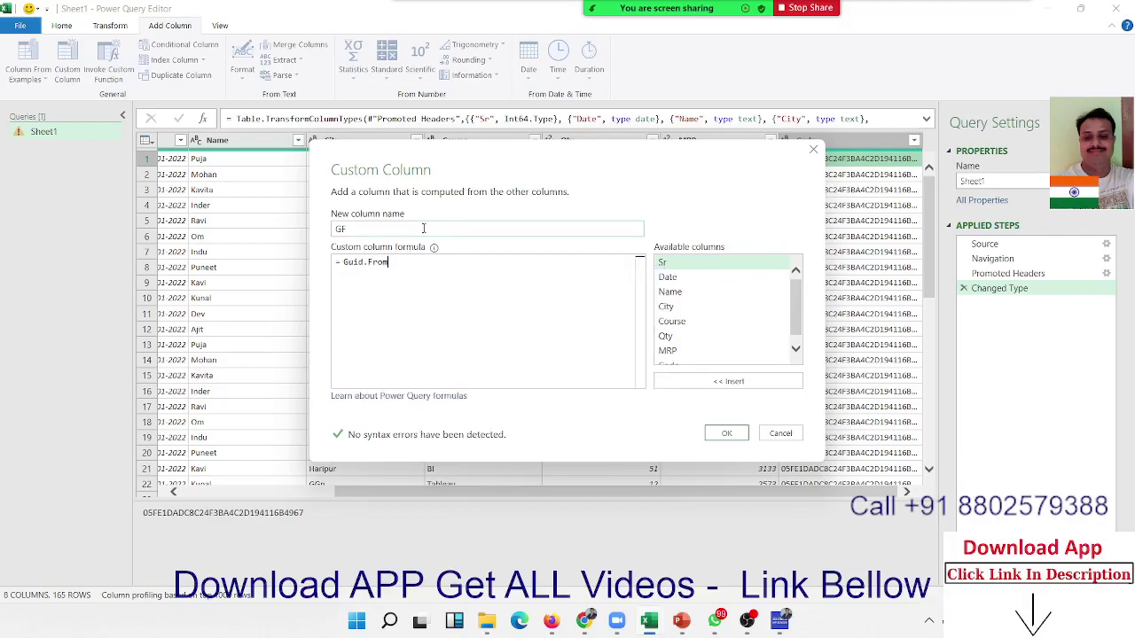
text(()
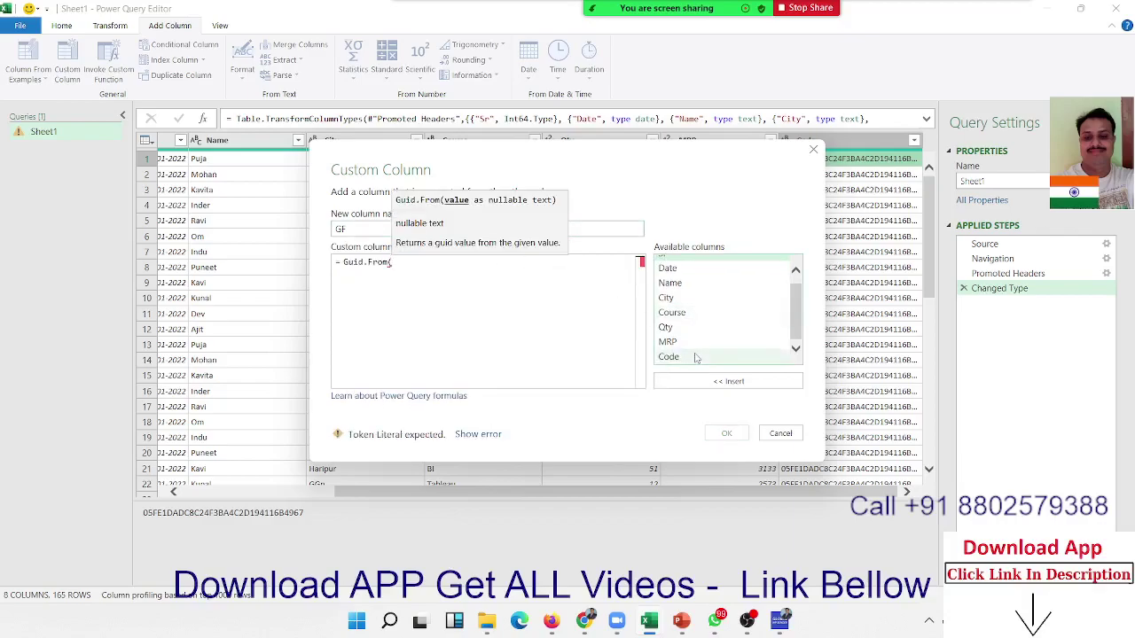
double_click(683, 357)
text())
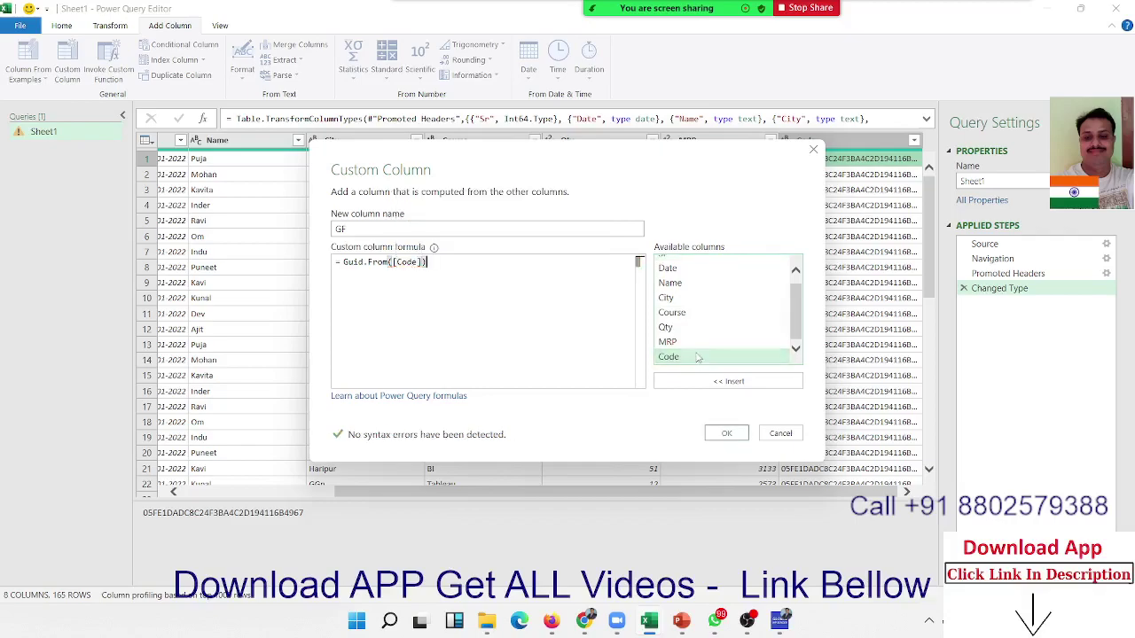
click(714, 433)
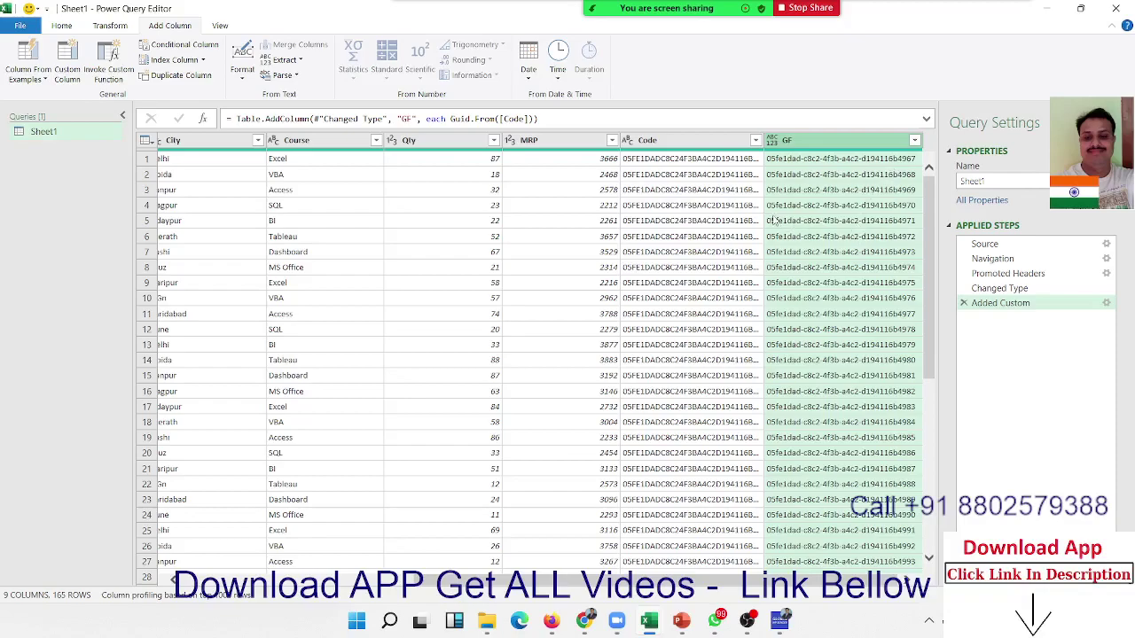
click(682, 162)
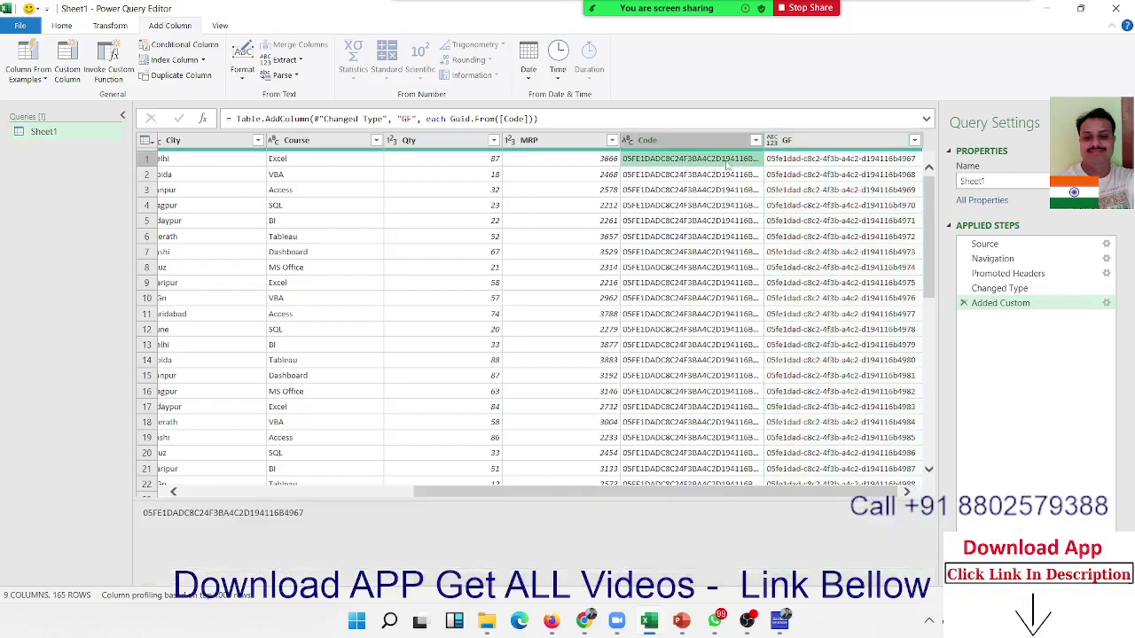
click(772, 169)
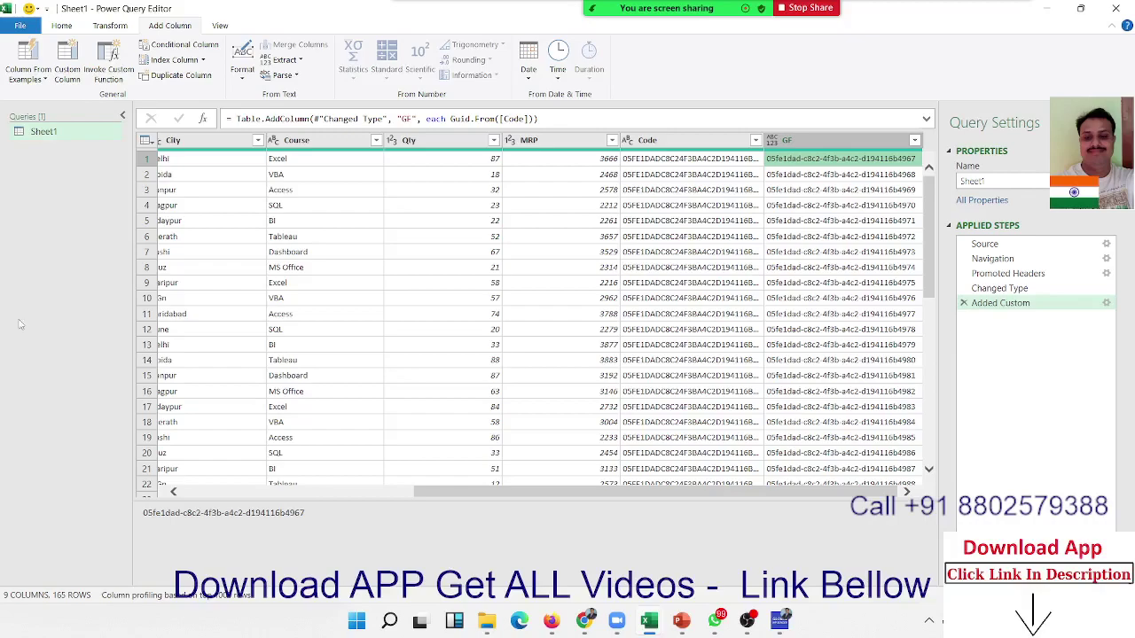
click(373, 271)
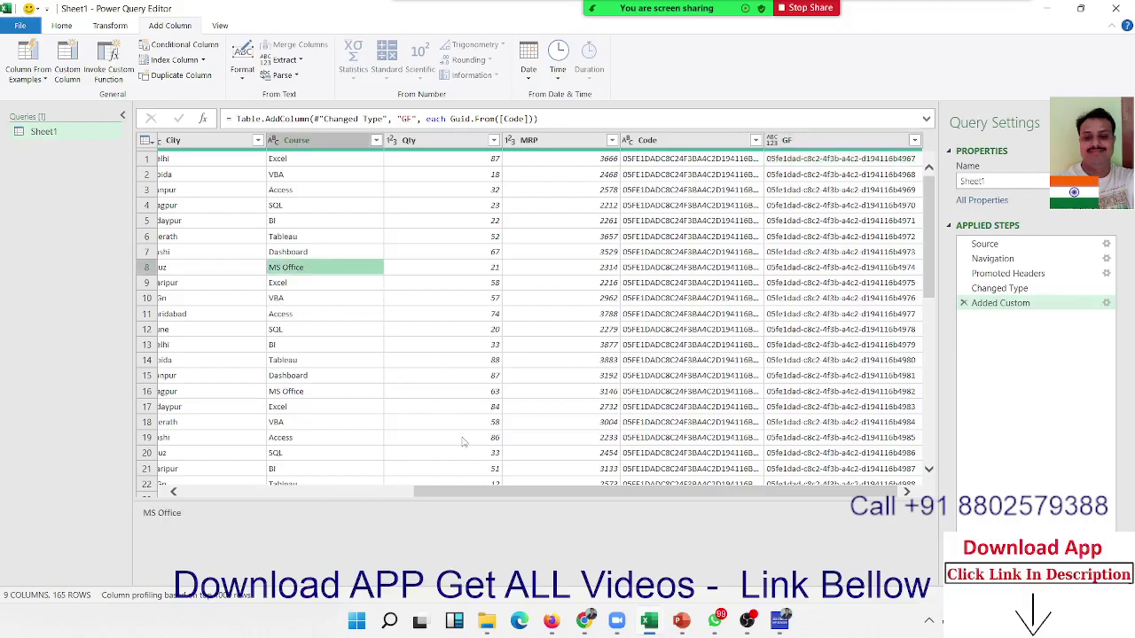
mouse_move(474, 492)
mouse_down()
mouse_move(289, 490)
mouse_move(232, 470)
mouse_up()
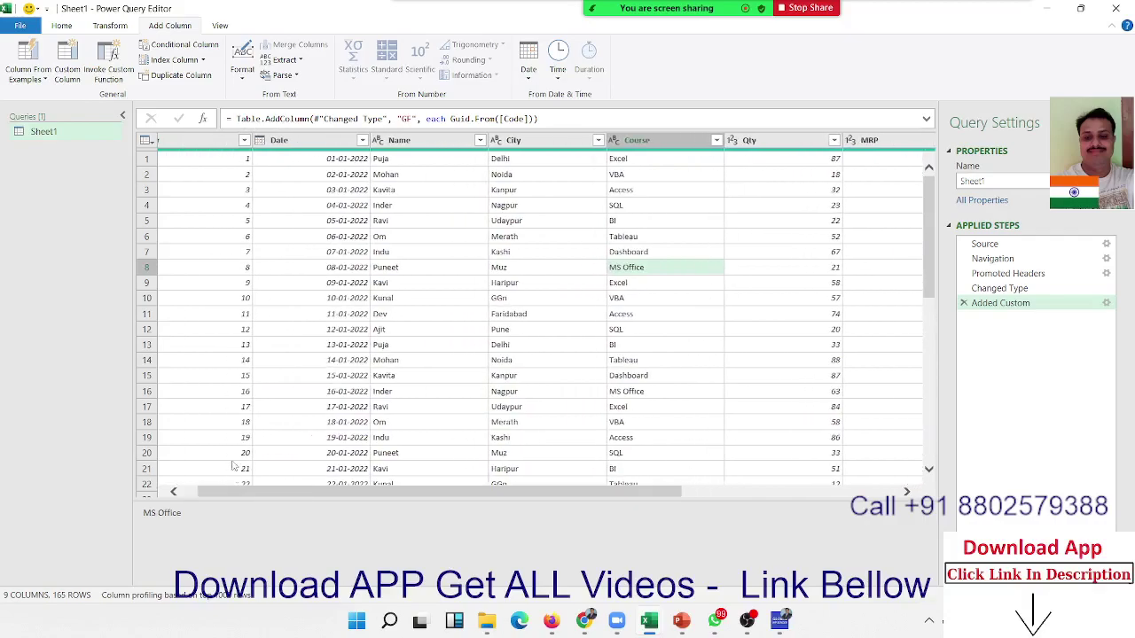
click(198, 149)
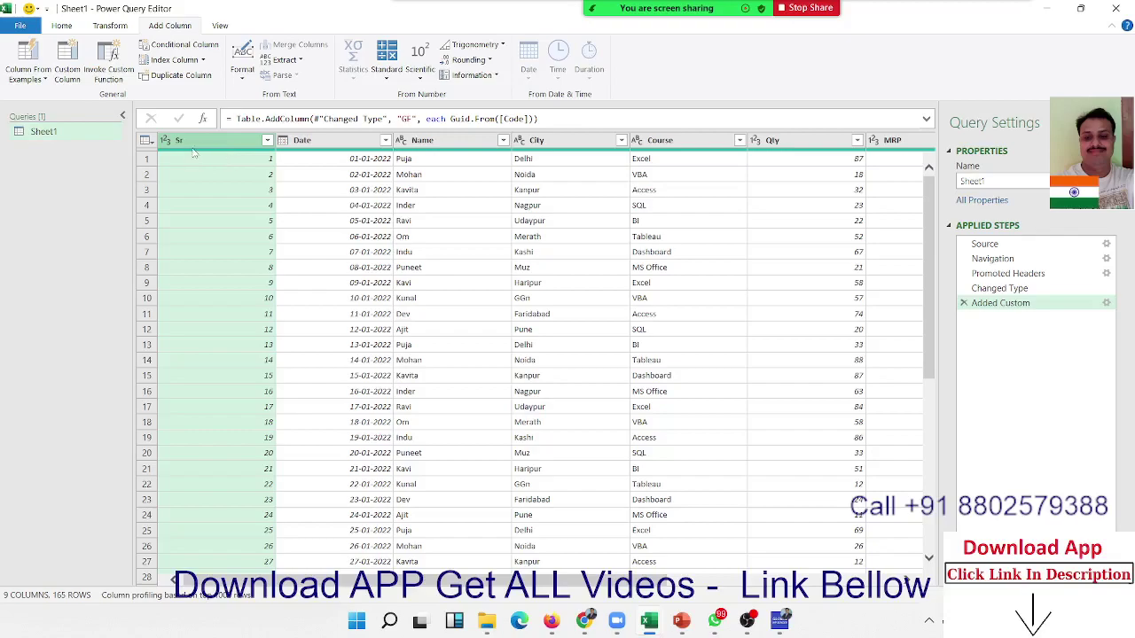
click(164, 140)
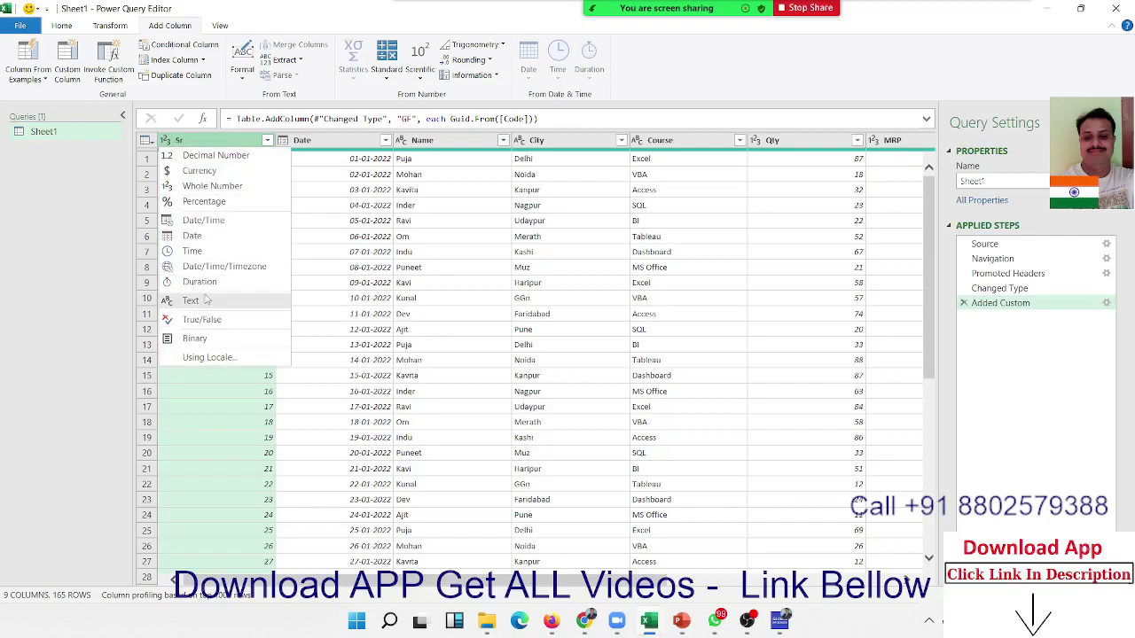
click(341, 224)
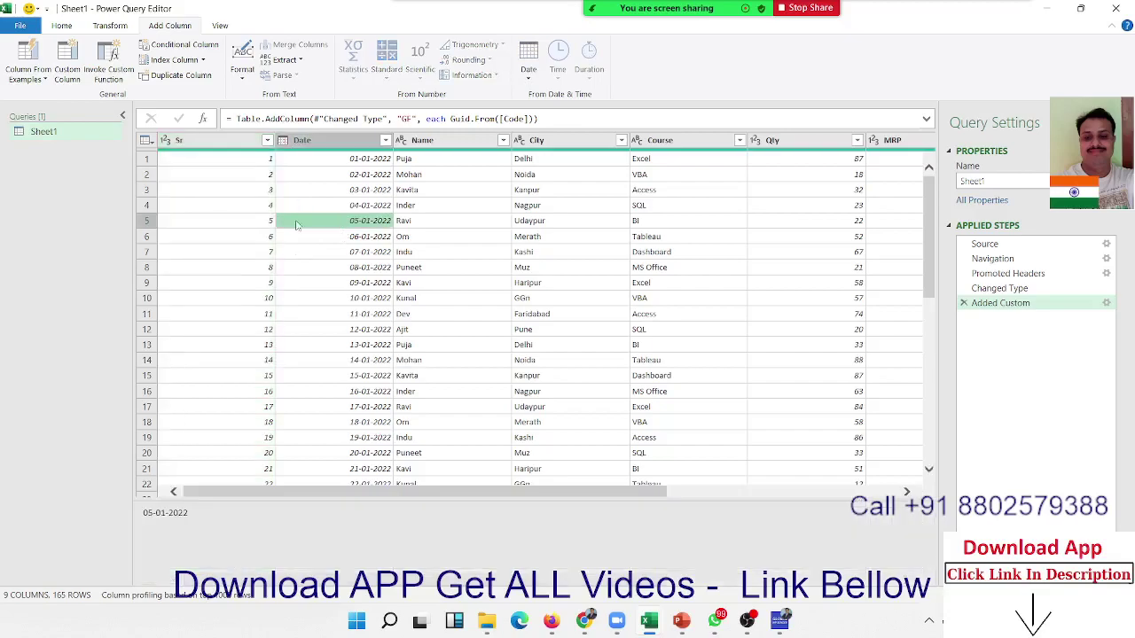
drag(324, 492, 618, 527)
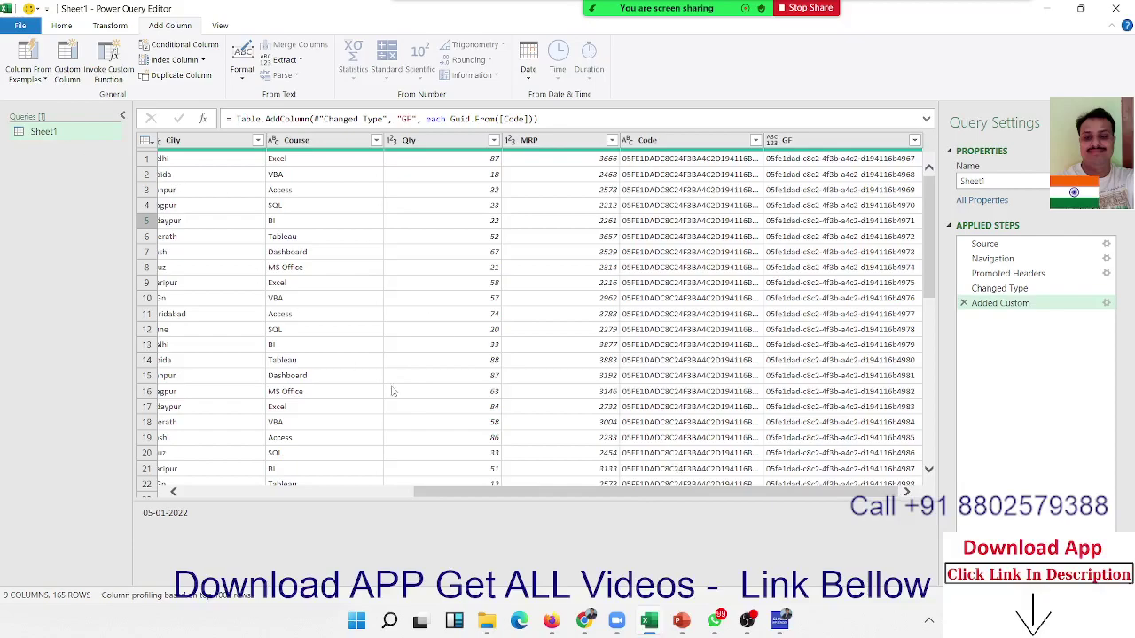
mouse_move(422, 496)
mouse_down()
mouse_move(225, 509)
mouse_move(603, 507)
mouse_up()
Step: Add a custom column named Tf with the formula Text.From([Sr])
click(67, 52)
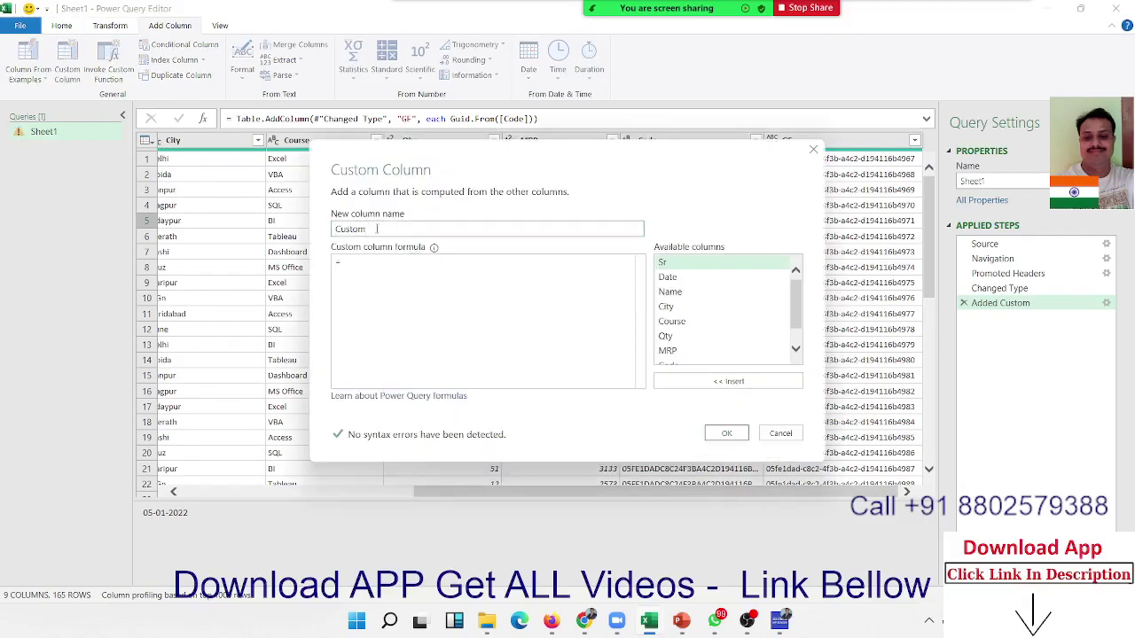
double_click(366, 230)
text(ff)
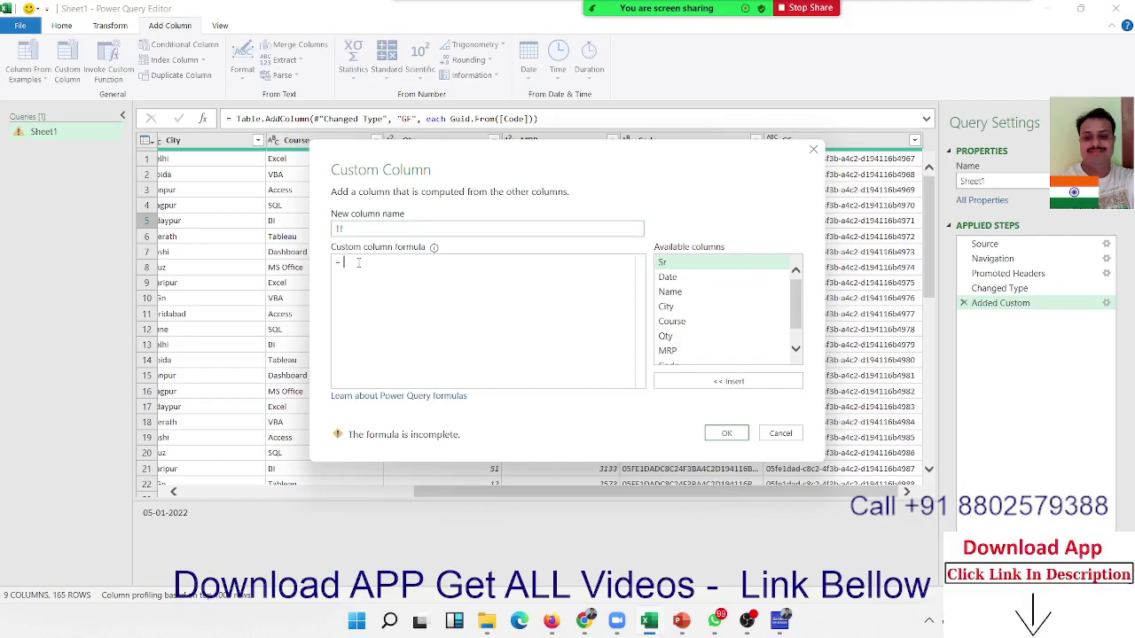
text(tex)
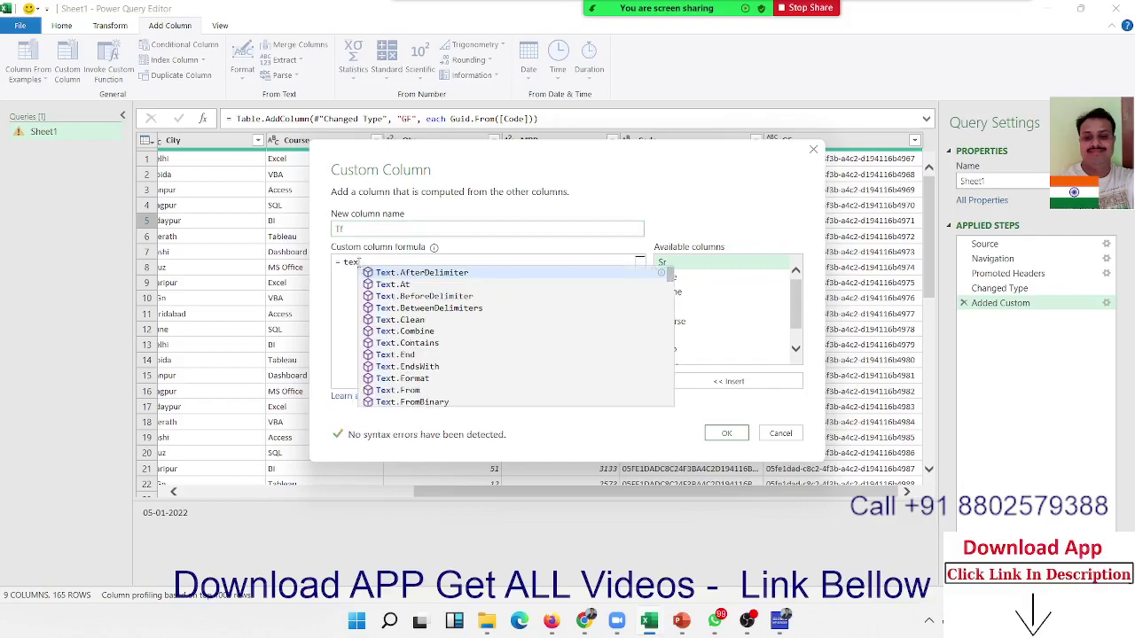
text(t)
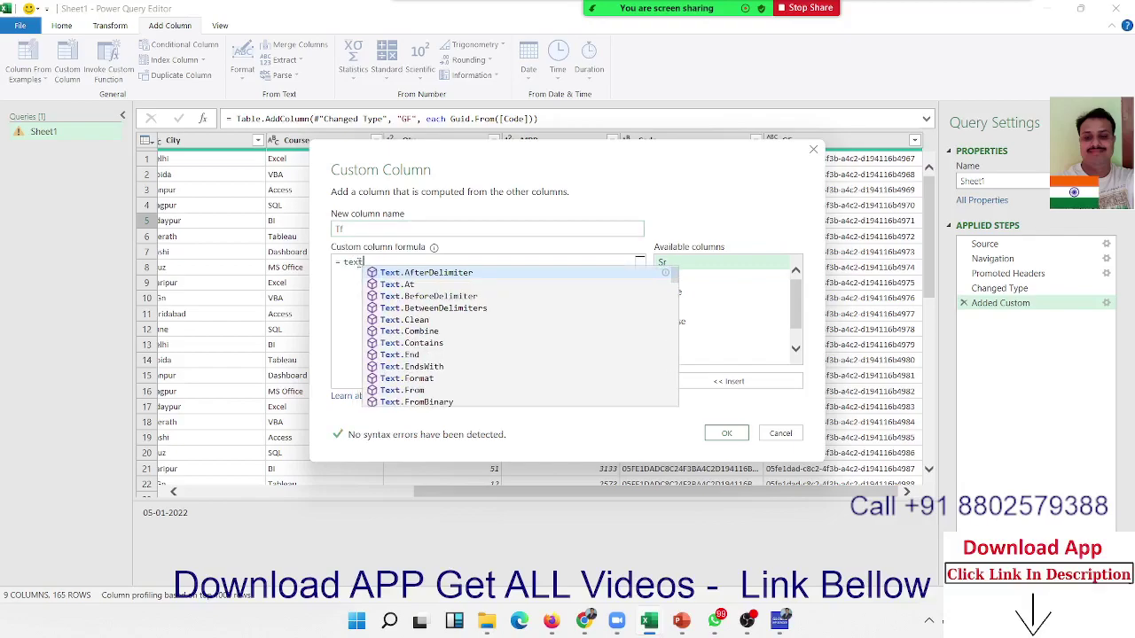
key(Down)
key(Down)
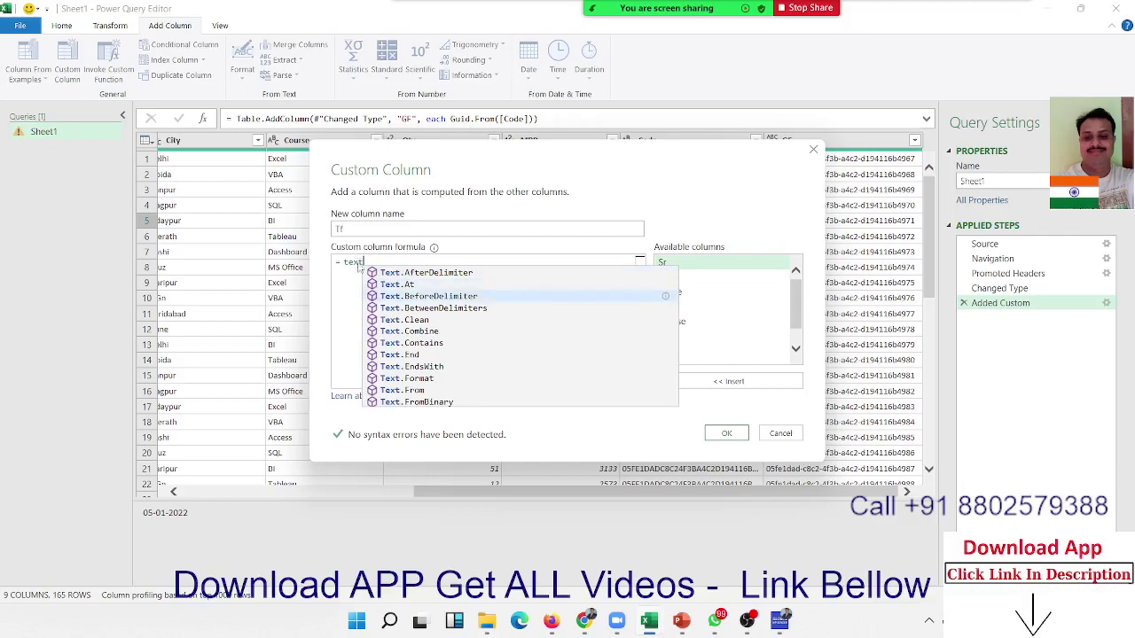
key(Down)
key(Down)
key(Down)
key(Down)
key(Down)
key(Down)
key(Down)
key(Return)
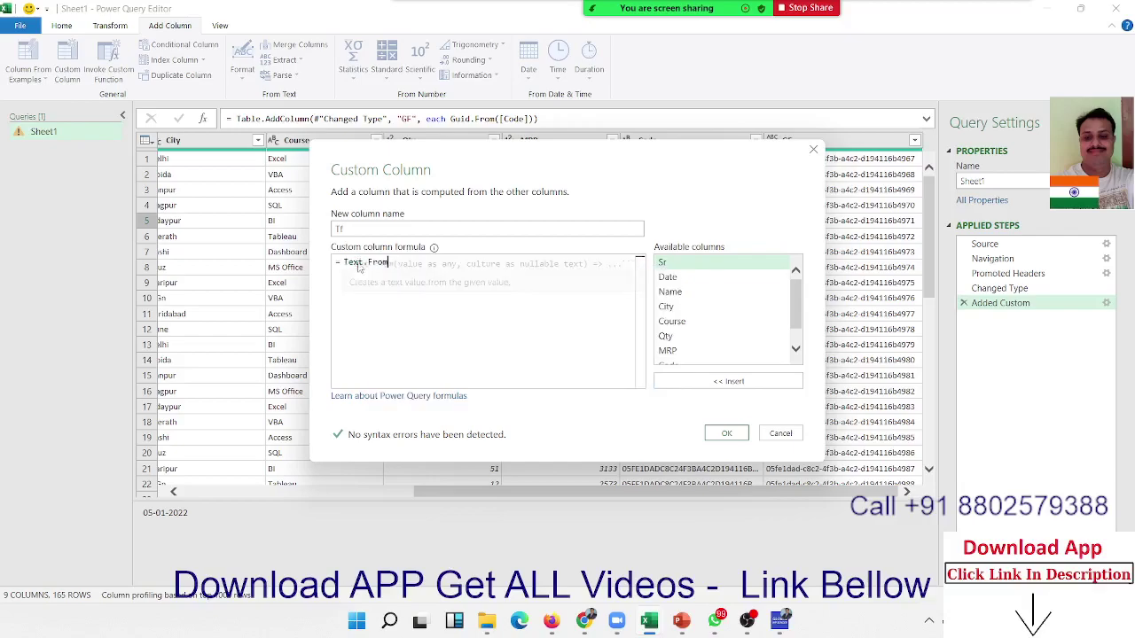
text(()
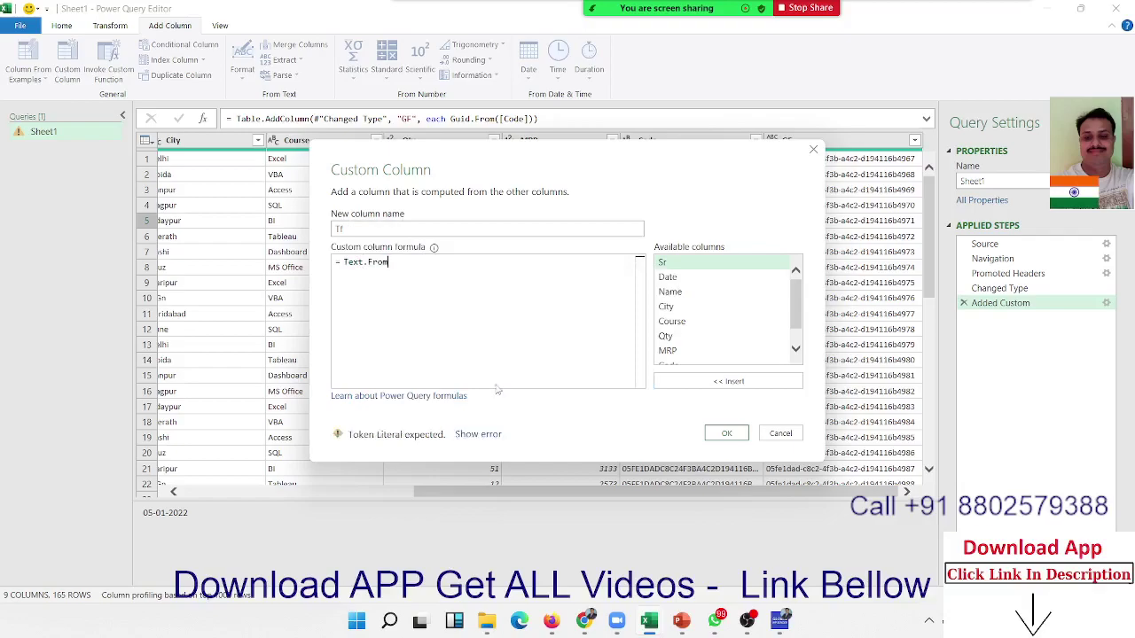
double_click(665, 263)
text())
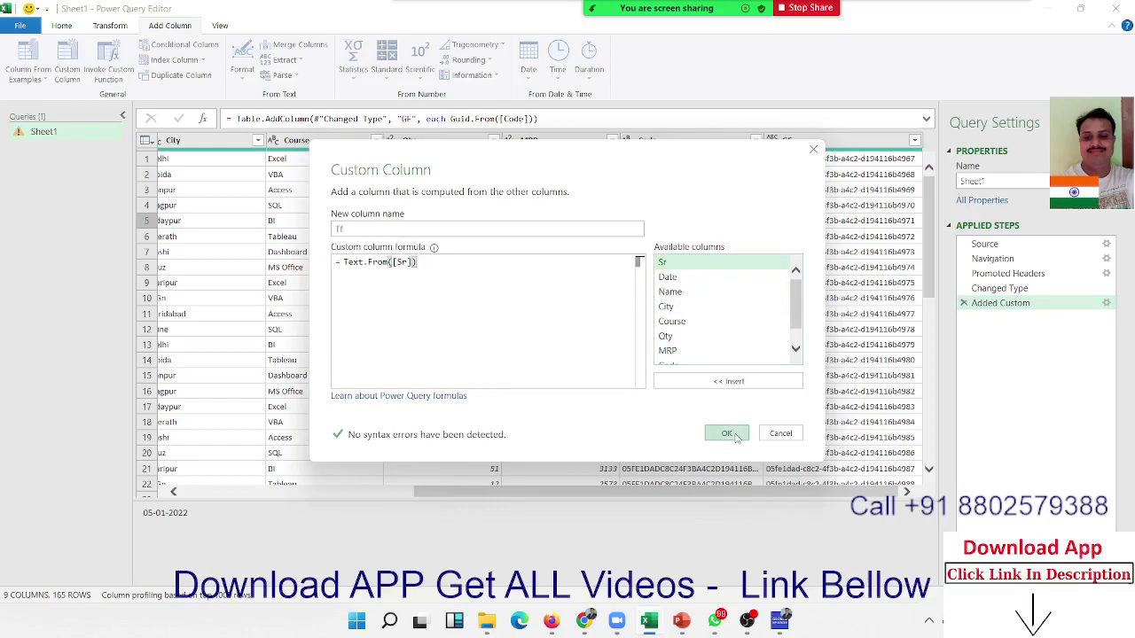
click(727, 434)
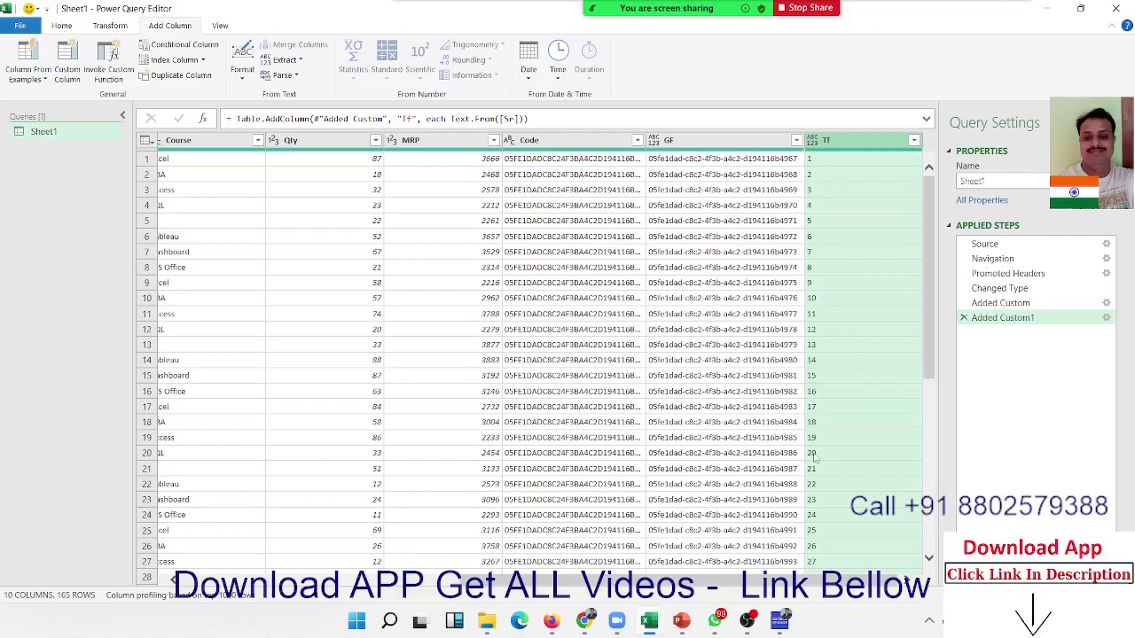
drag(667, 587, 433, 585)
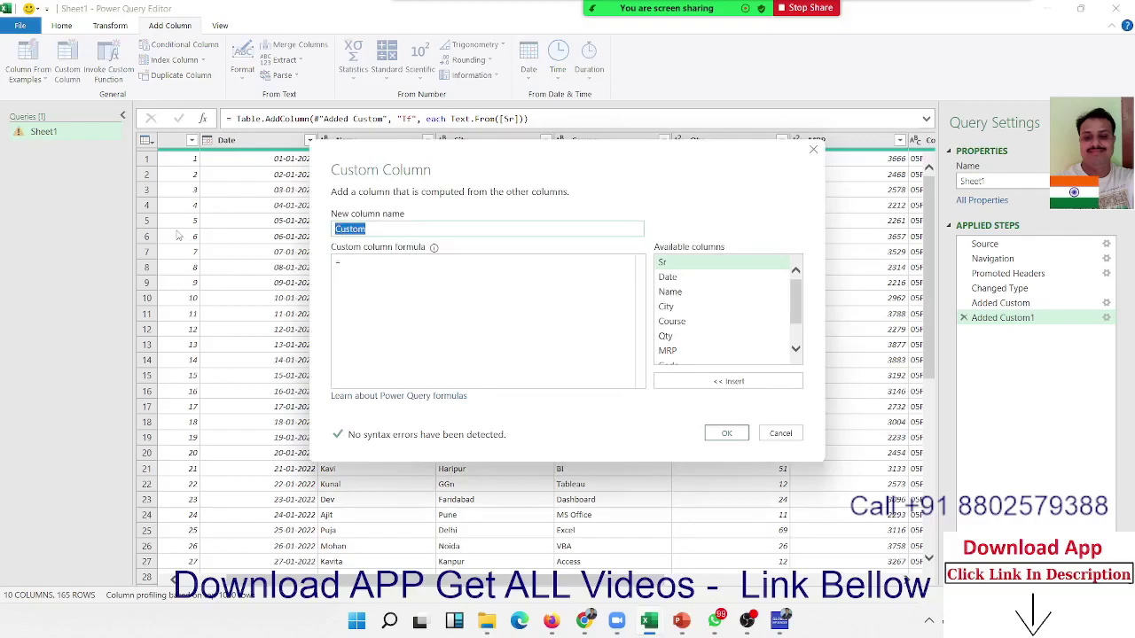
Step: Name the column tlist and start the formula, erasing a mistaken Binary.ToList pick
text(Lis)
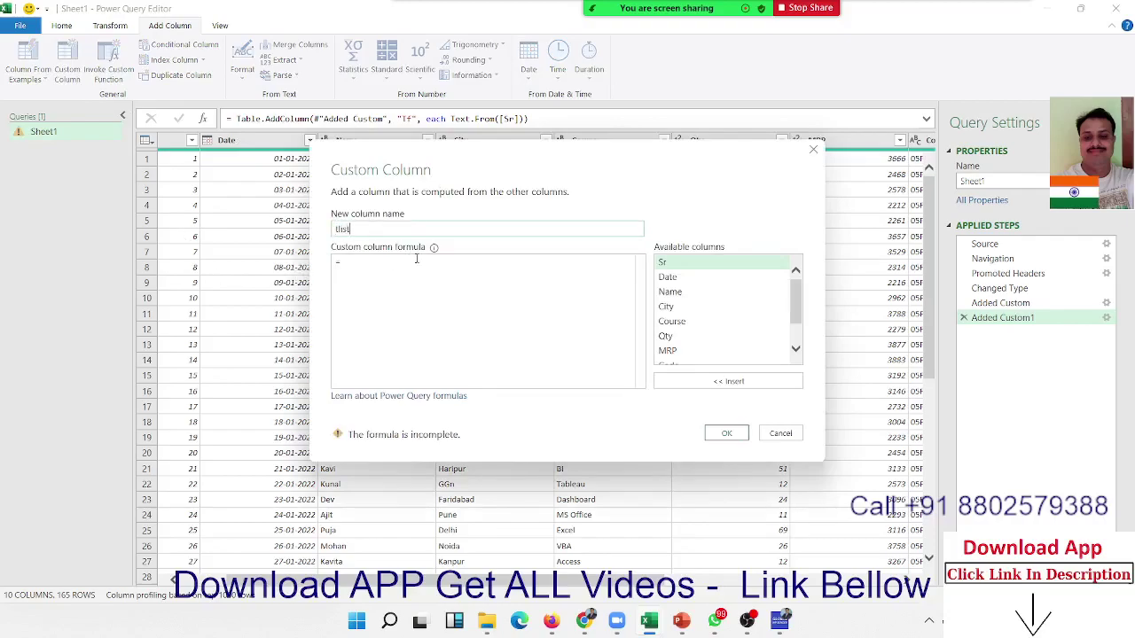
text(te)
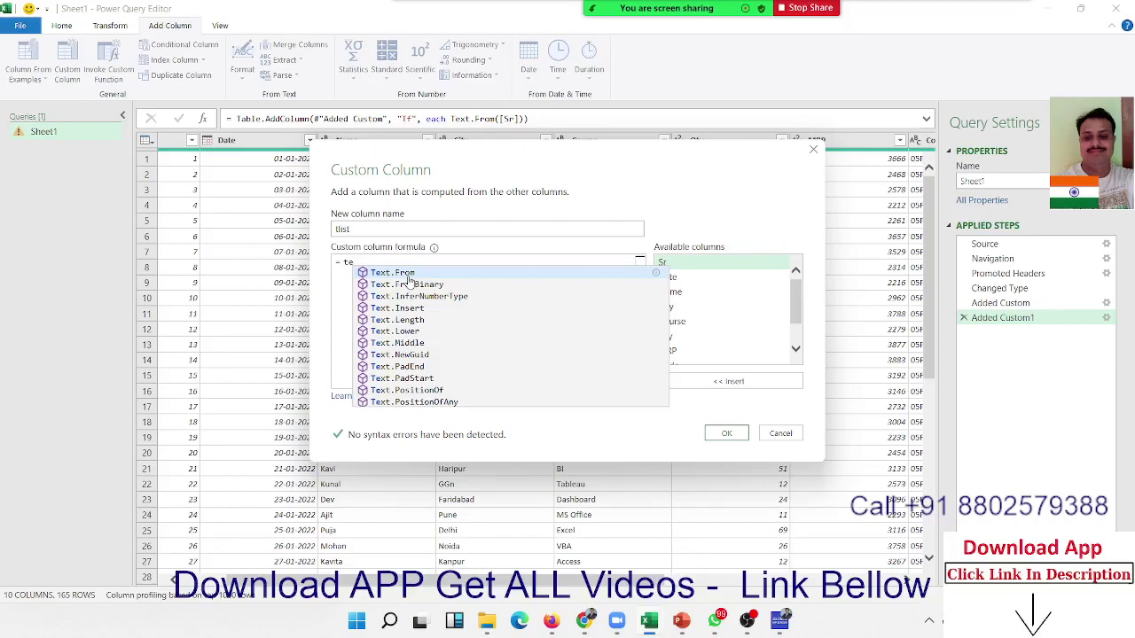
text(st)
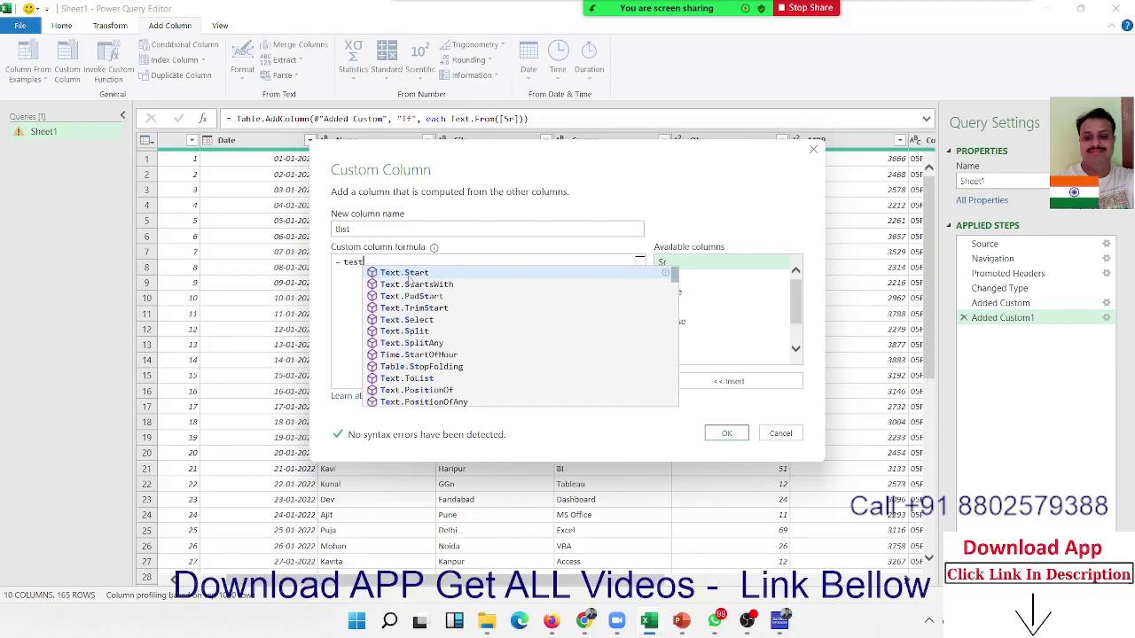
text(.to)
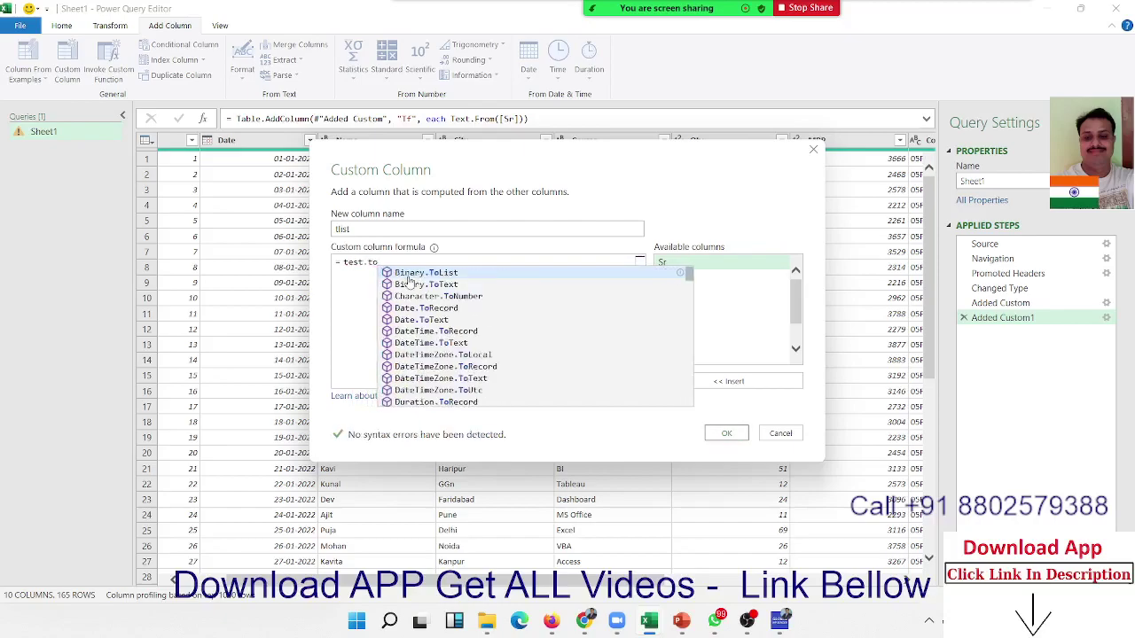
click(409, 275)
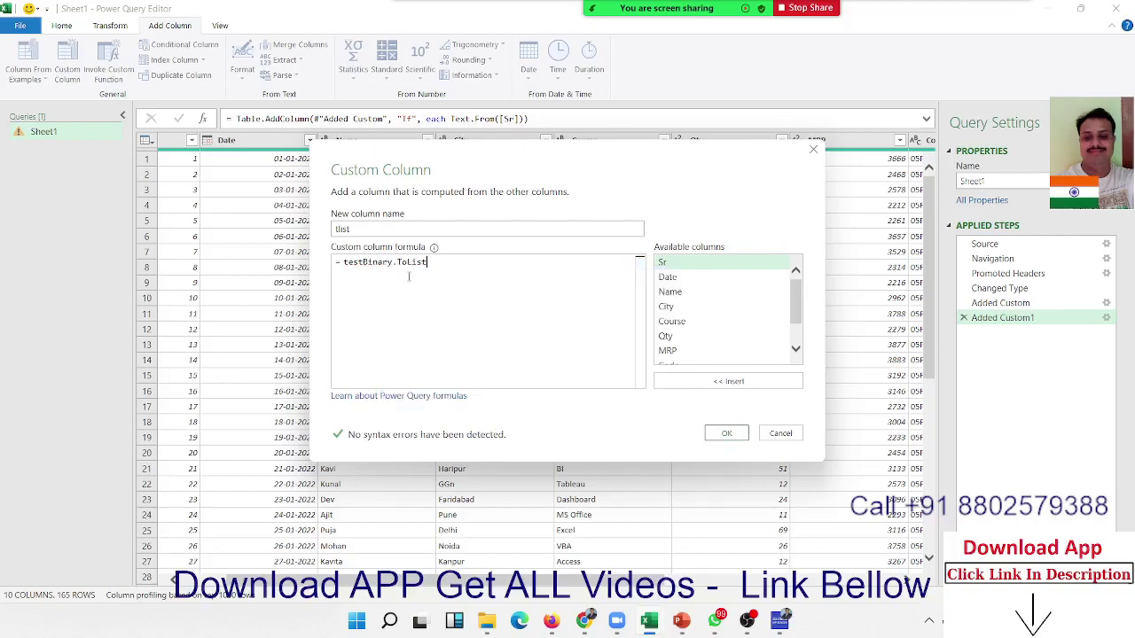
text(()
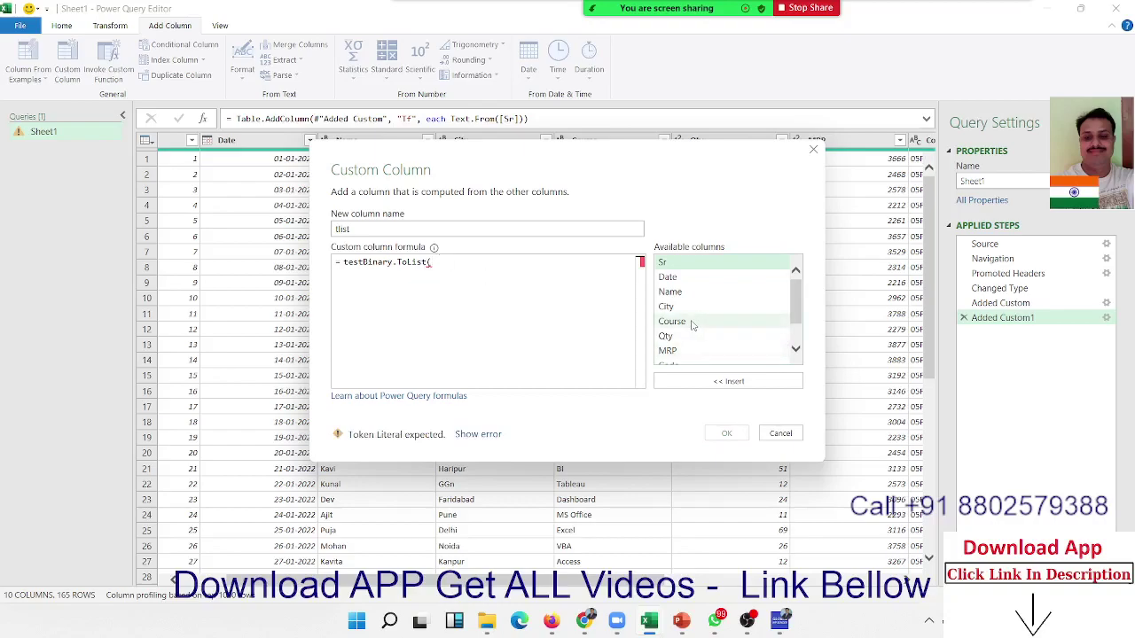
key(BackSpace)
key(BackSpace)
key(BackSpace)
key(BackSpace)
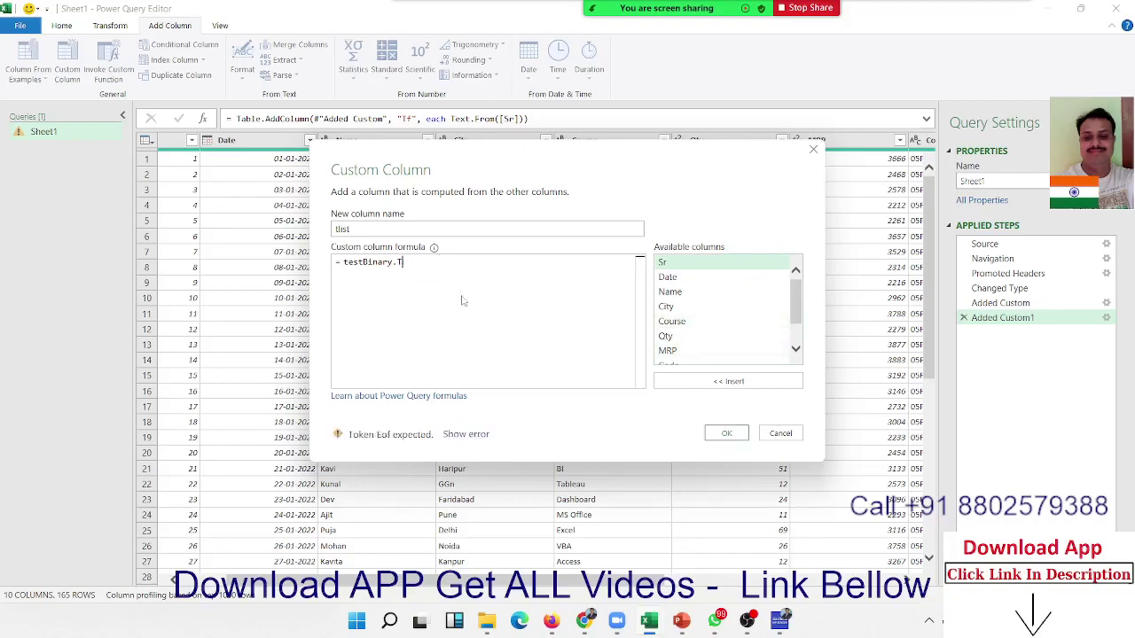
key(BackSpace)
key(BackSpace)
key(BackSpace)
Step: Pick Text.ToList from the formula suggestions
text(t)
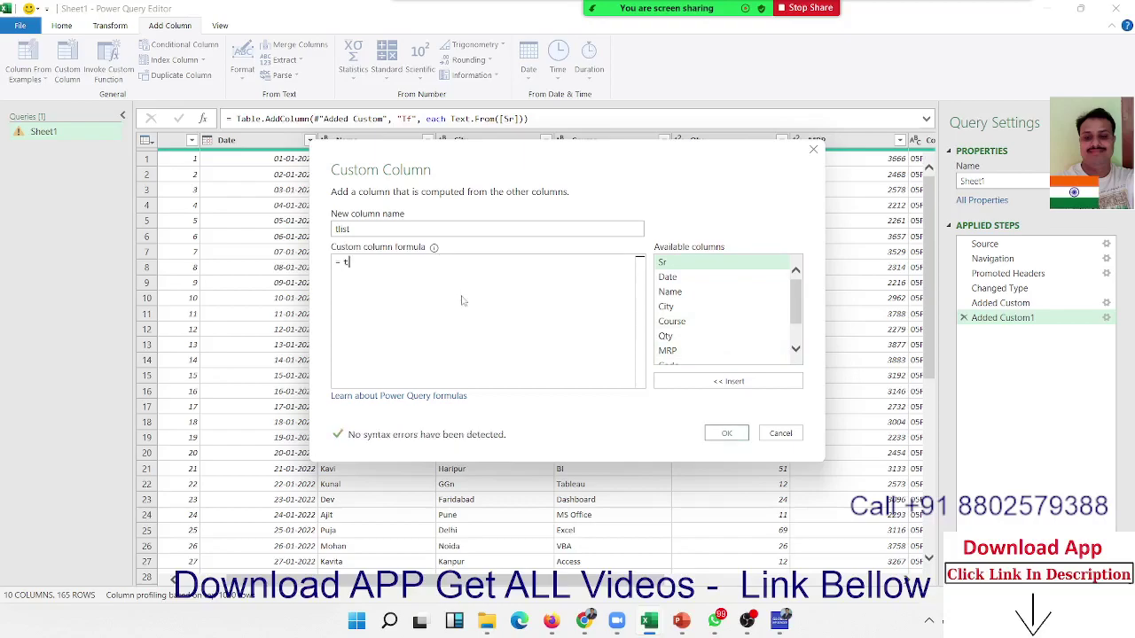
text(ext)
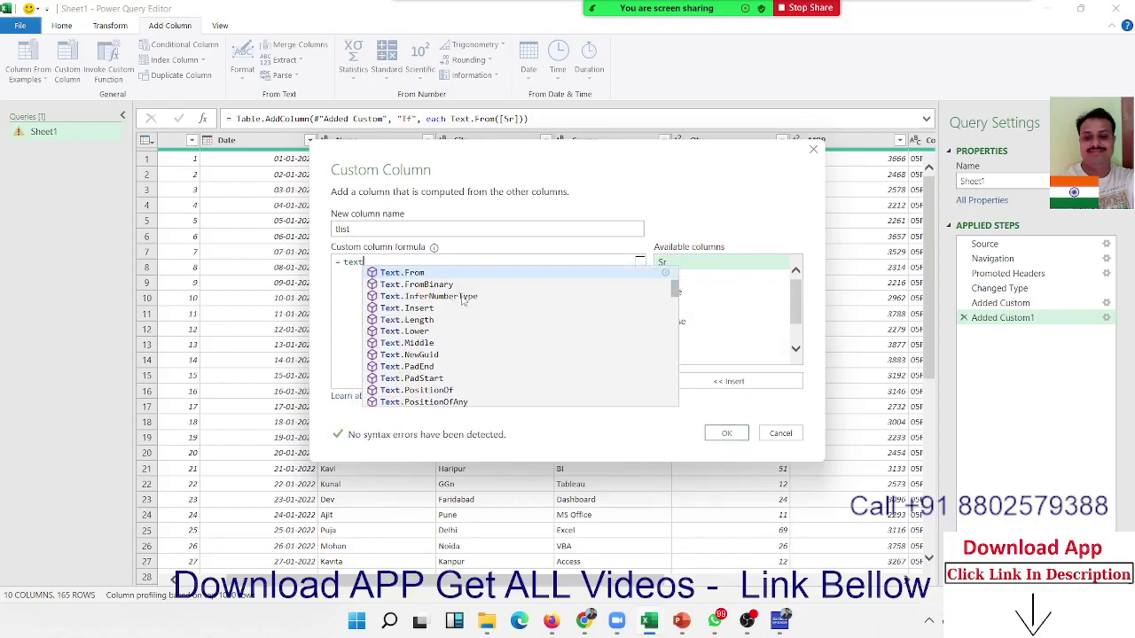
text(.to)
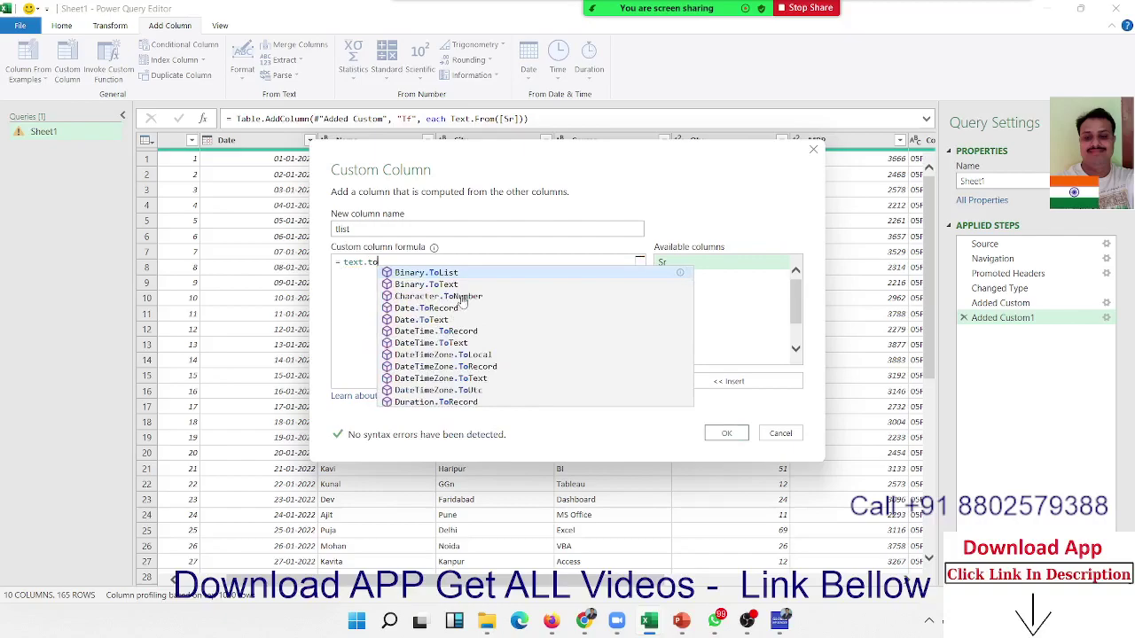
key(Down)
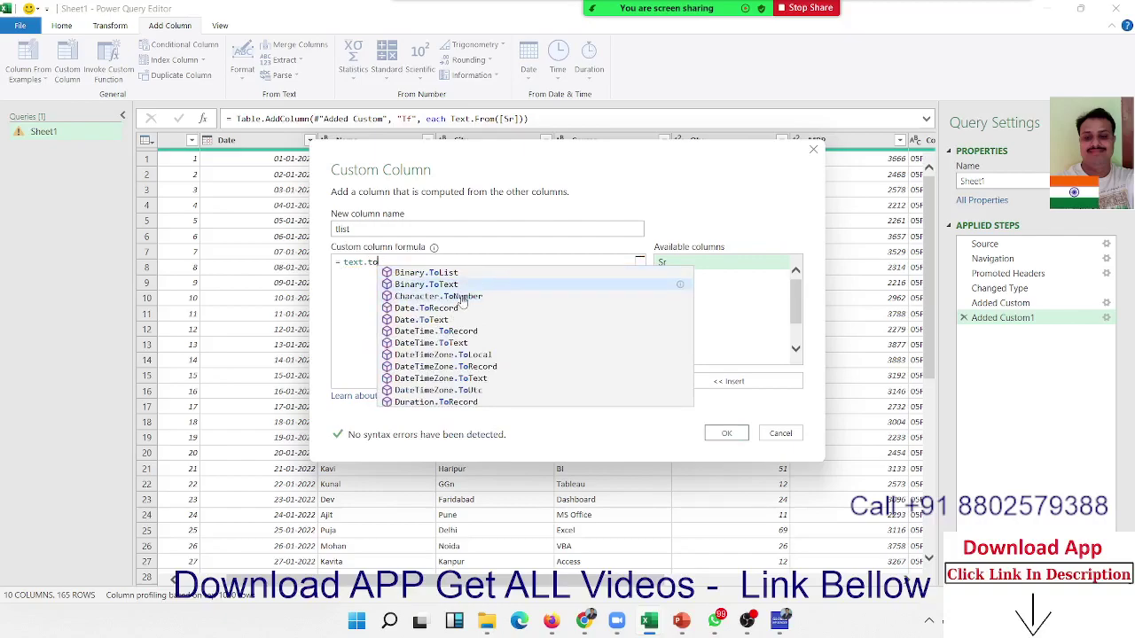
key(Down)
key(Down)
key(Down)
key(Down)
key(Down)
key(Down)
key(Down)
key(Down)
key(Down)
key(Down)
key(Down)
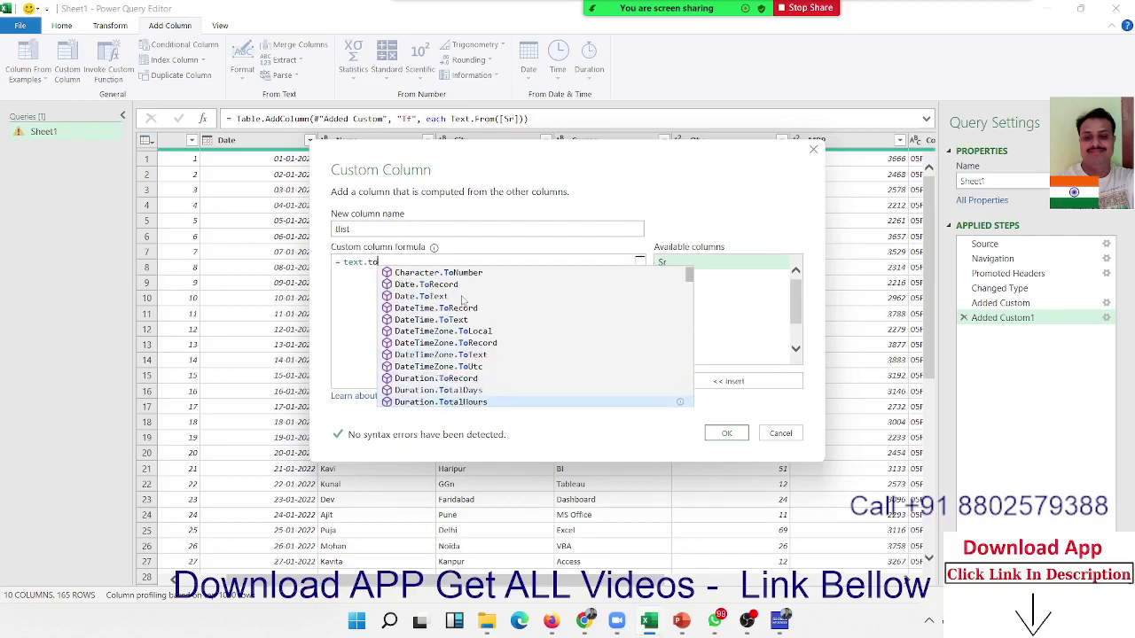
key(Down)
key(Down)
key(Down)
key(Down)
key(Down)
key(Down)
key(Down)
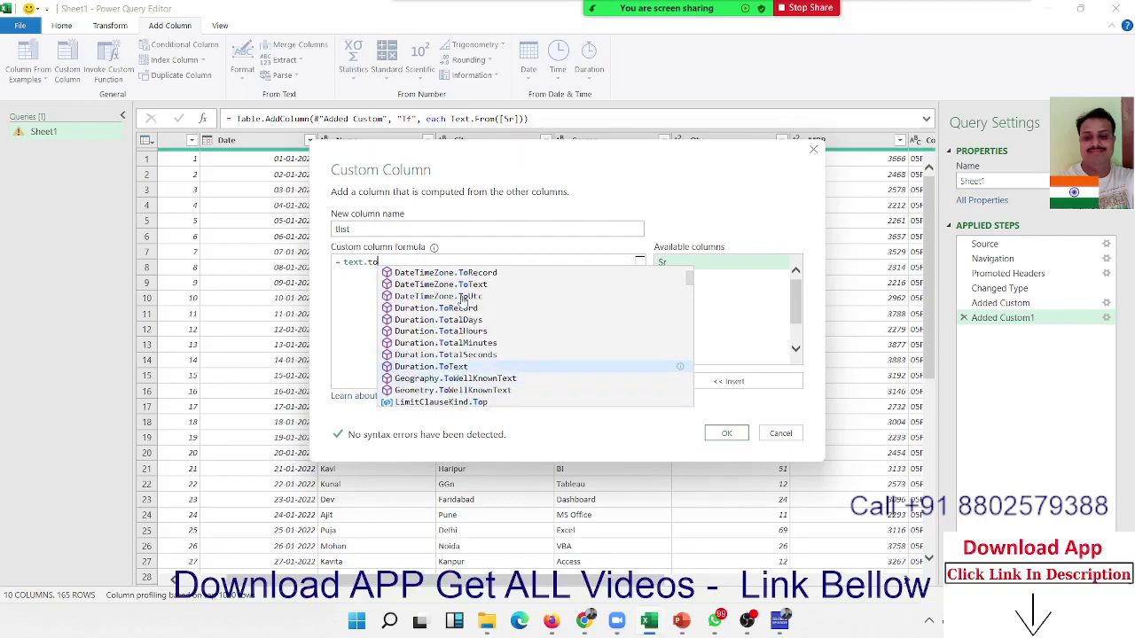
key(Down)
key(Down)
key(Down)
key(Down)
key(Down)
key(Down)
key(Down)
key(Down)
key(Down)
key(Down)
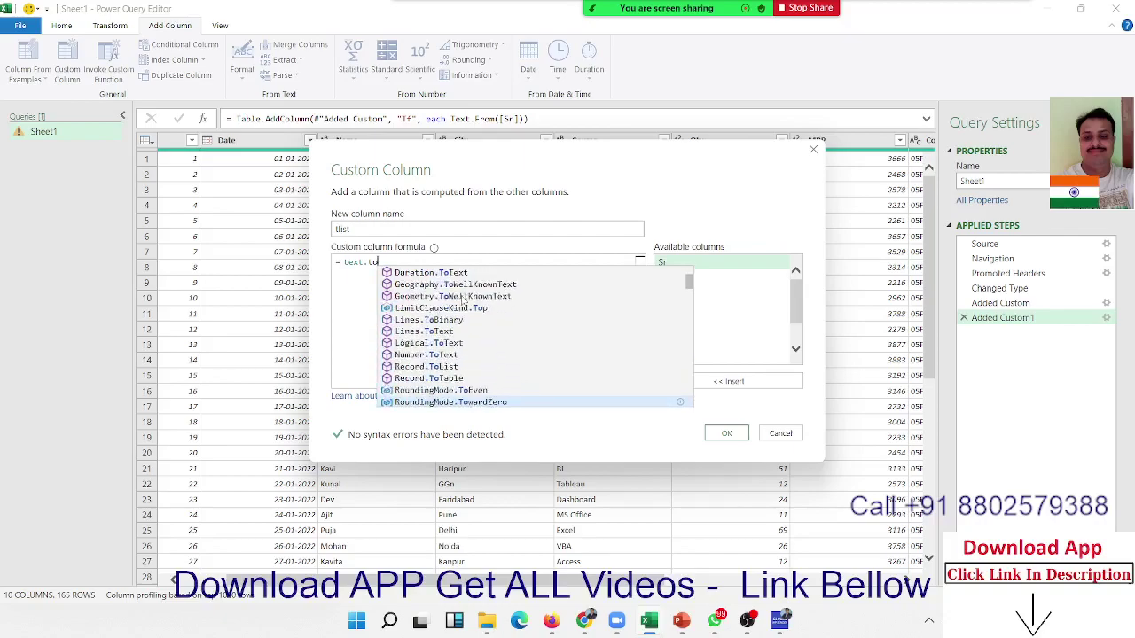
key(Down)
key(Down)
key(Down)
key(Down)
key(Down)
key(Up)
key(Up)
key(Up)
key(Up)
key(Up)
key(Up)
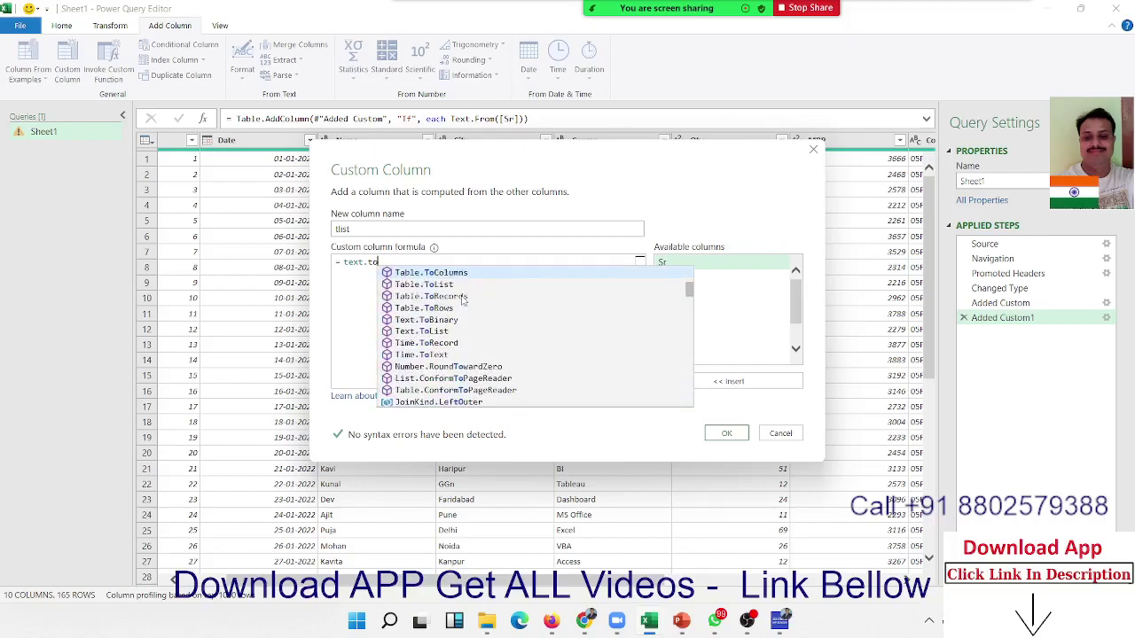
key(Down)
key(Down)
key(Down)
key(Down)
key(Down)
key(Down)
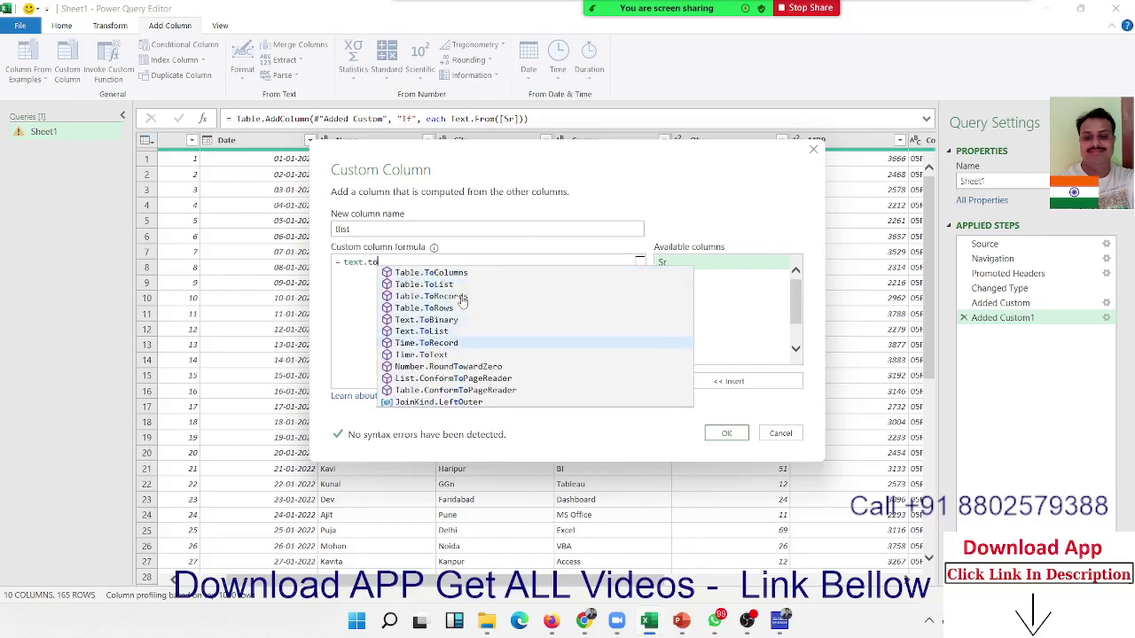
key(Up)
key(Tab)
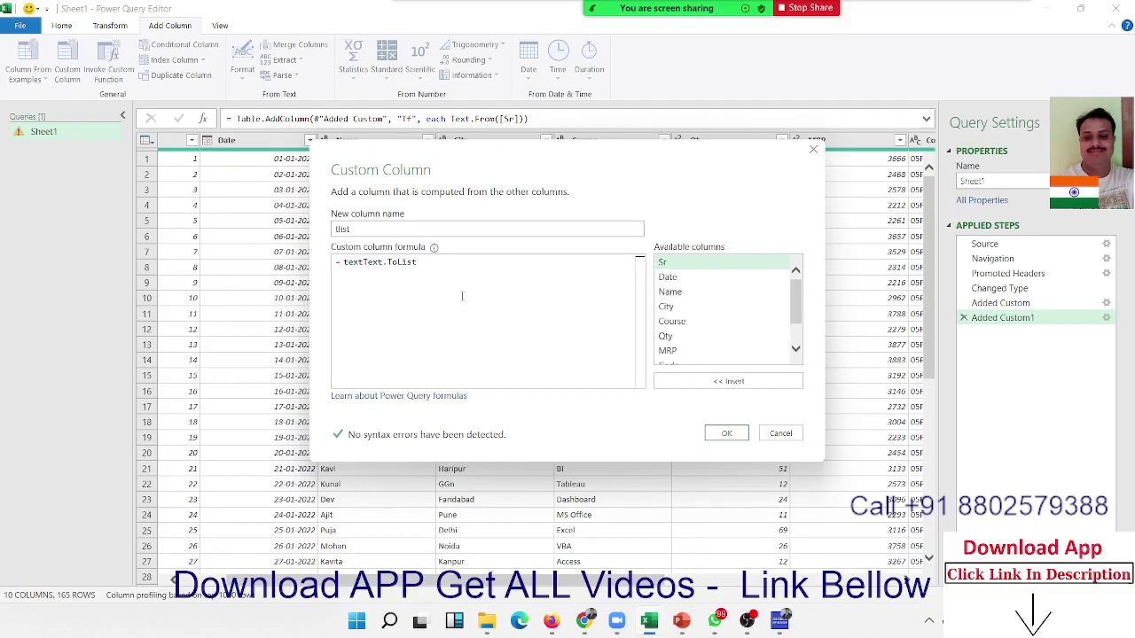
Step: Remove the stray text and complete the formula as Text.ToList([Name])
click(361, 261)
key(BackSpace)
key(BackSpace)
key(BackSpace)
key(BackSpace)
text(()
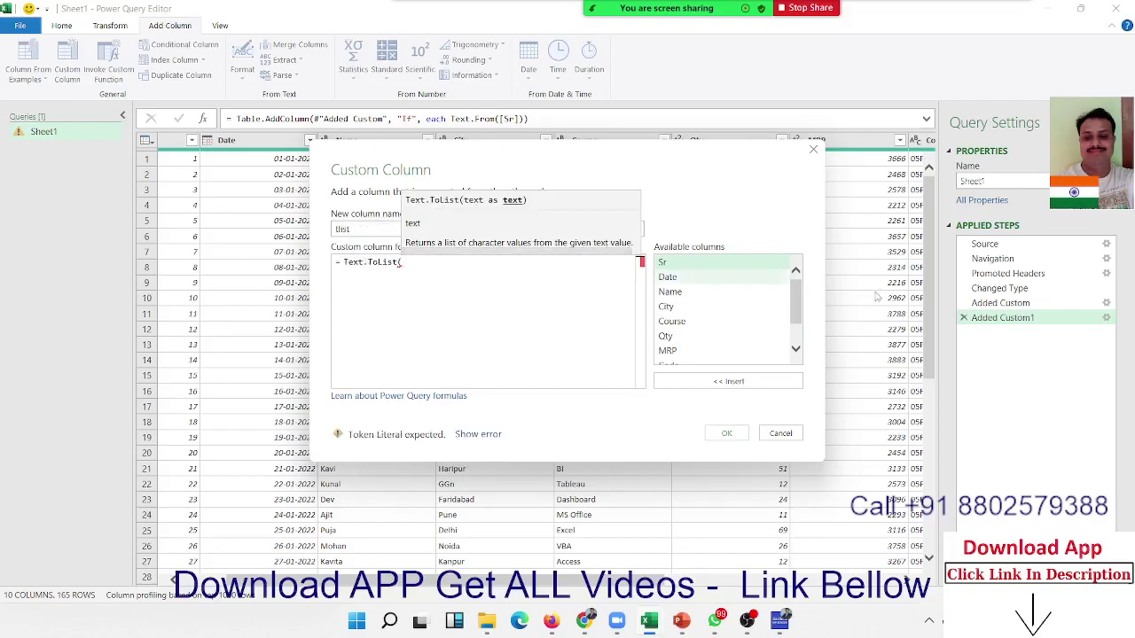
double_click(726, 295)
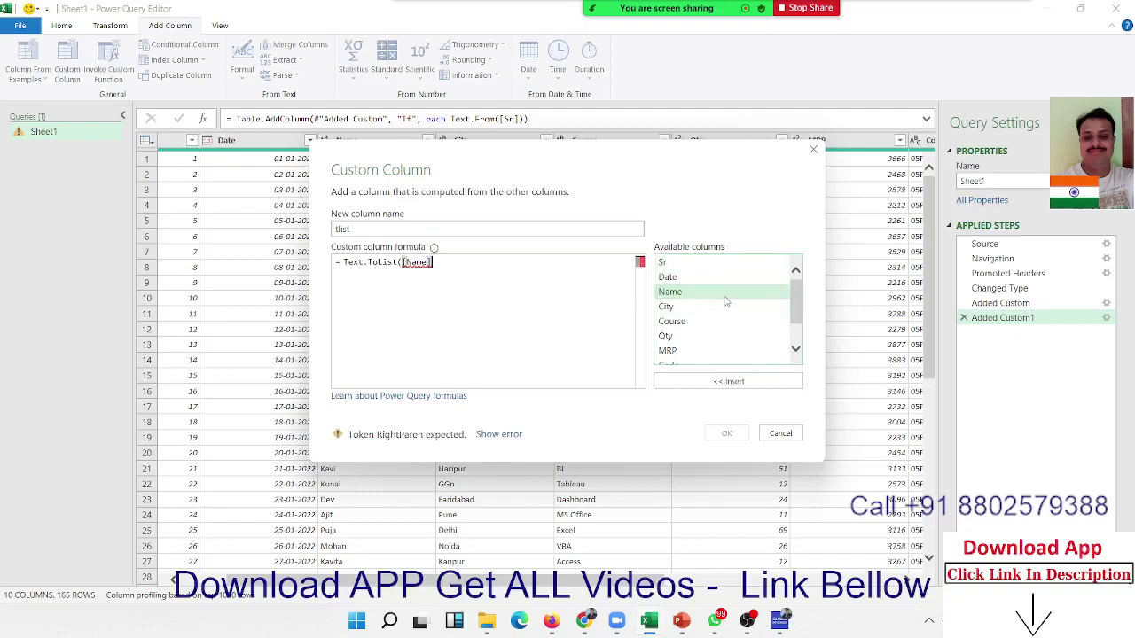
text())
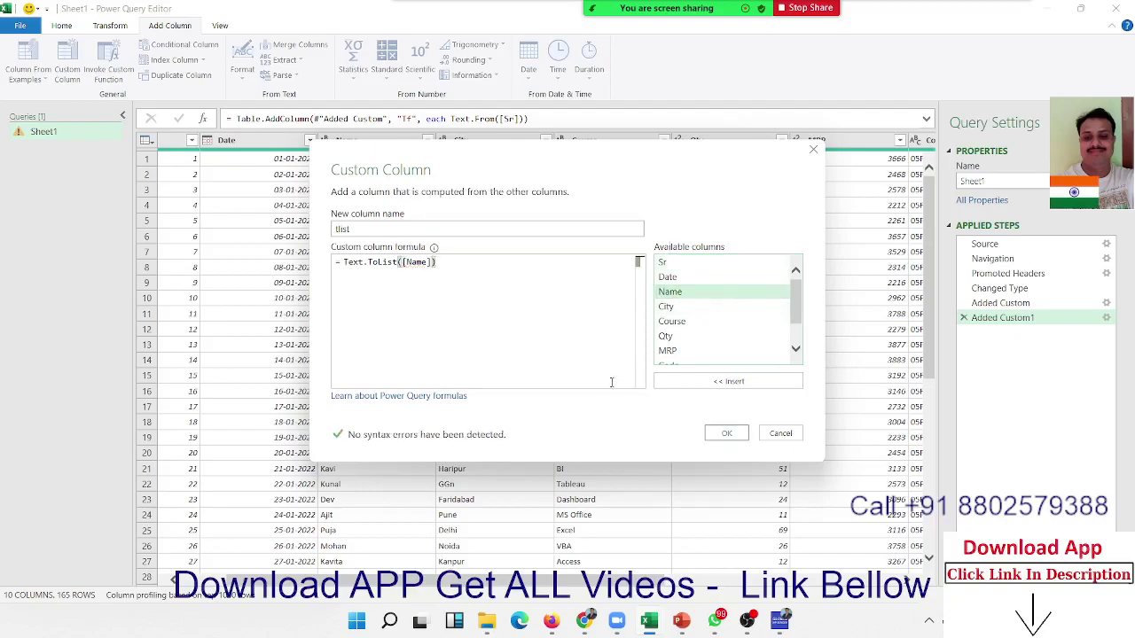
Step: Create the tlist column and preview its List values in rows 1 and 2
click(727, 432)
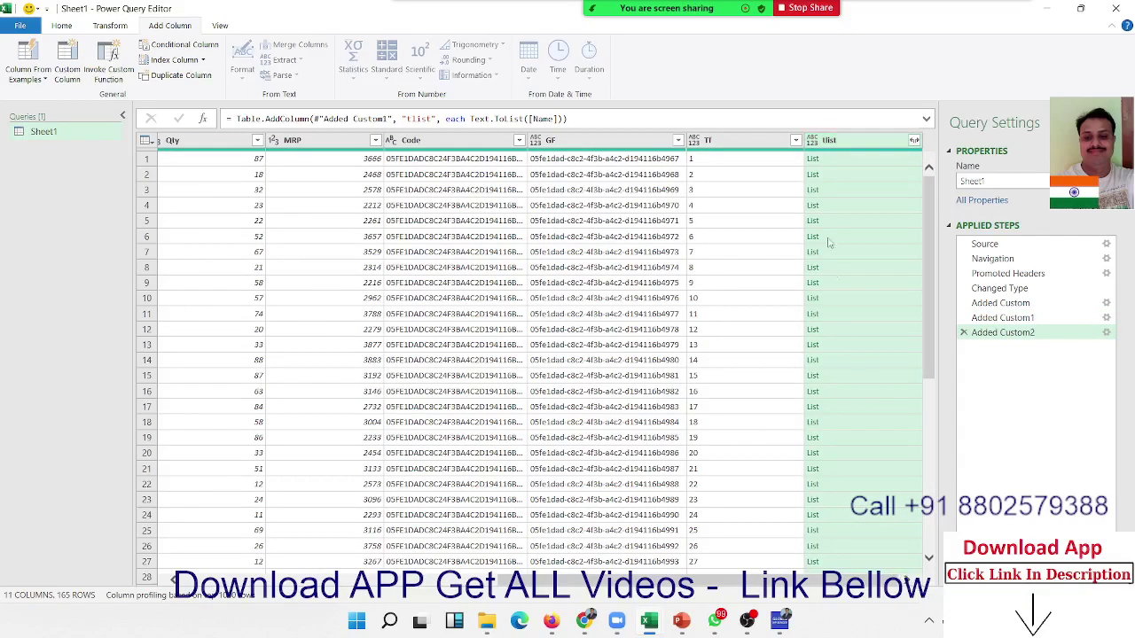
click(832, 162)
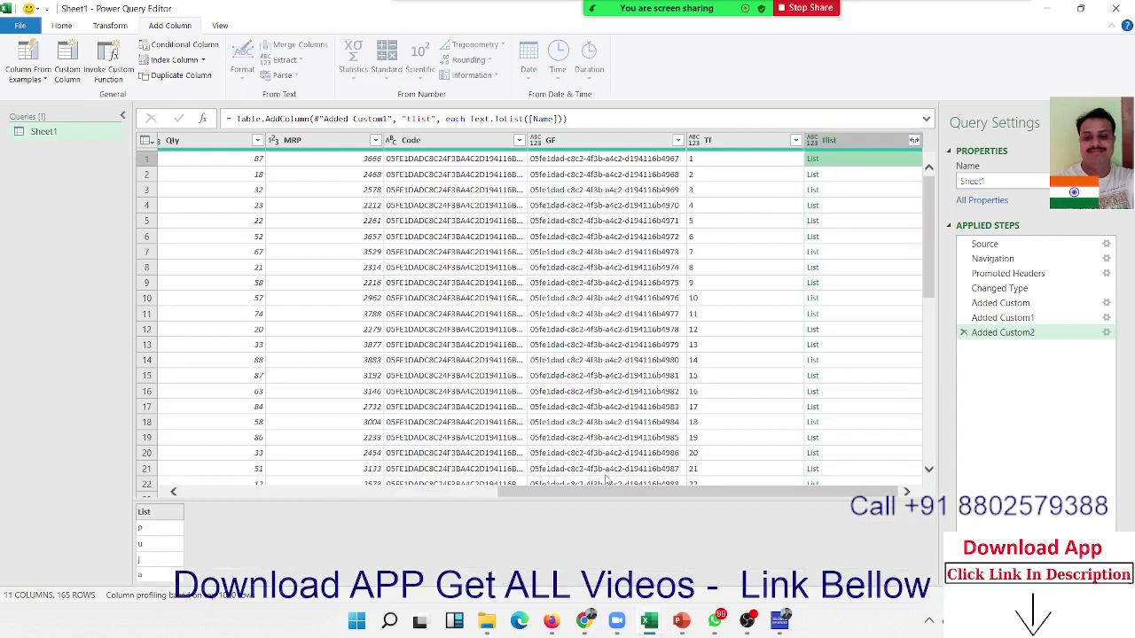
drag(605, 493, 373, 485)
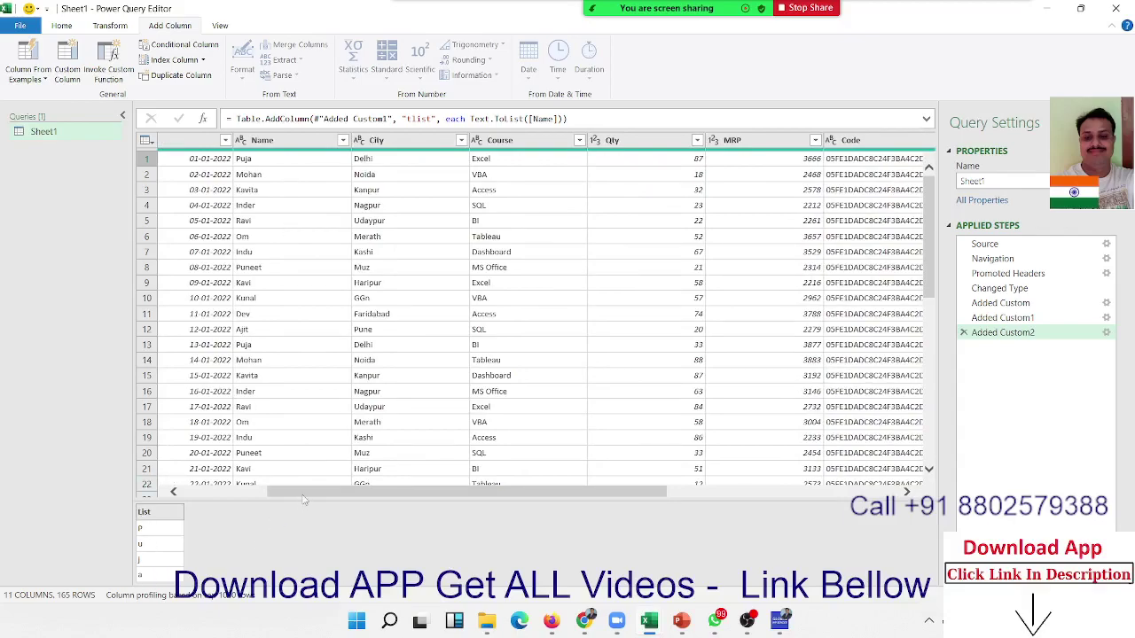
drag(306, 493, 758, 495)
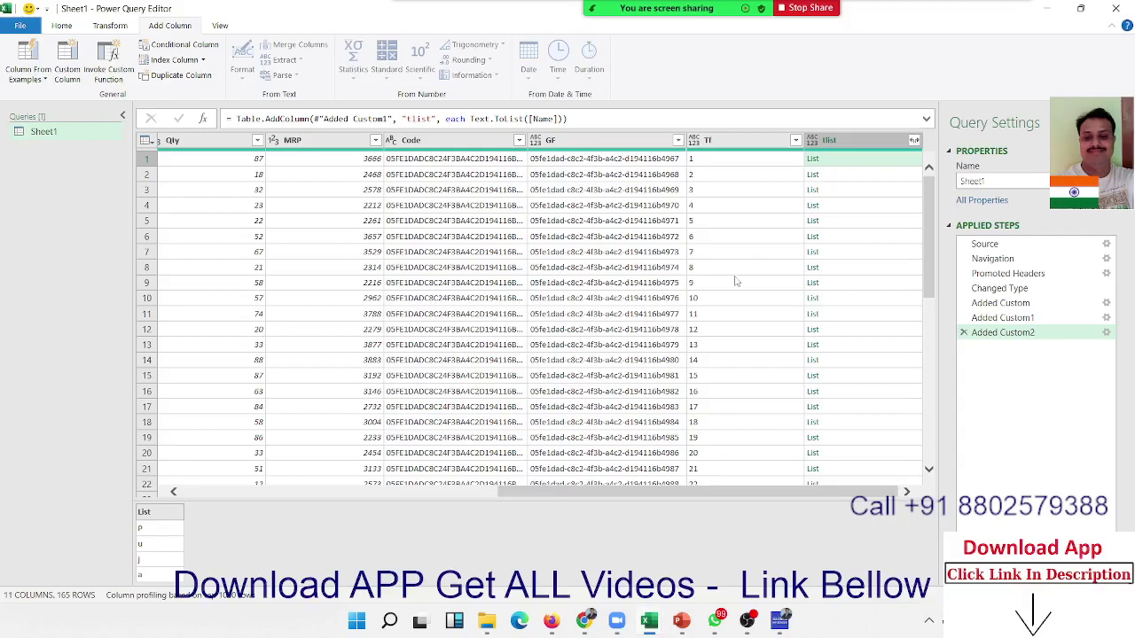
click(861, 175)
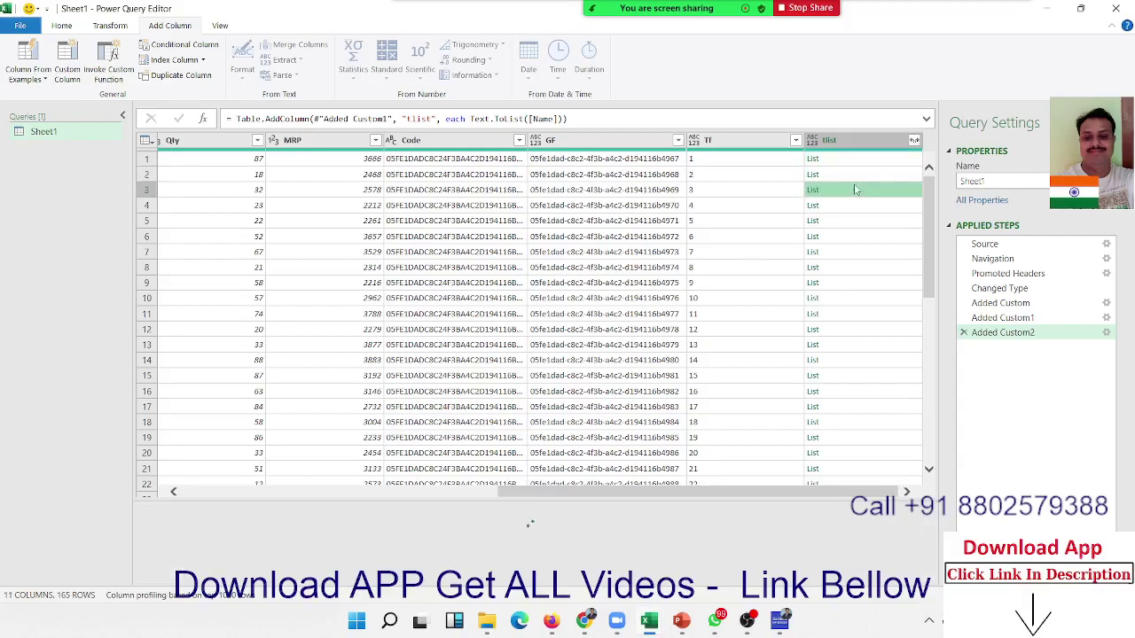
click(914, 140)
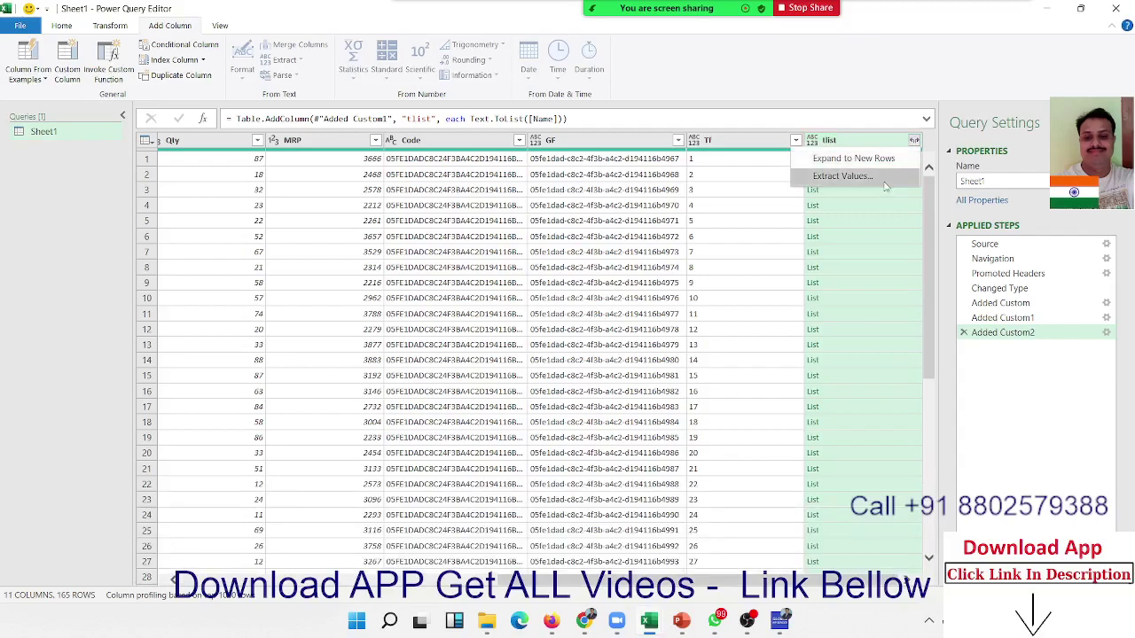
Step: Extract the tlist list values as text joined with a Tab delimiter
click(878, 176)
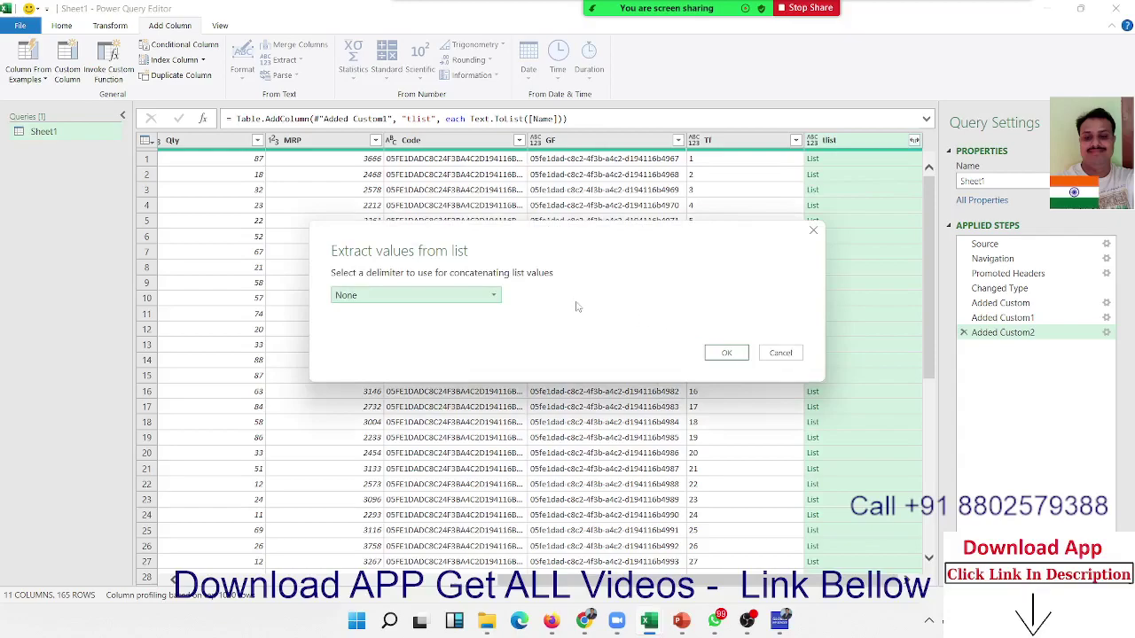
click(493, 296)
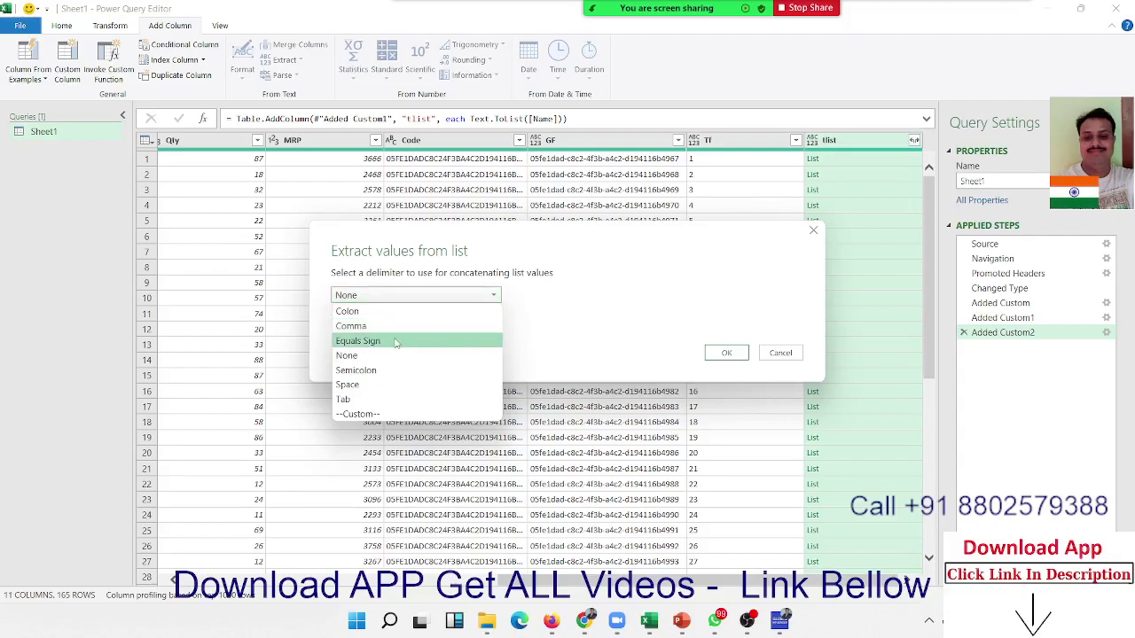
click(372, 401)
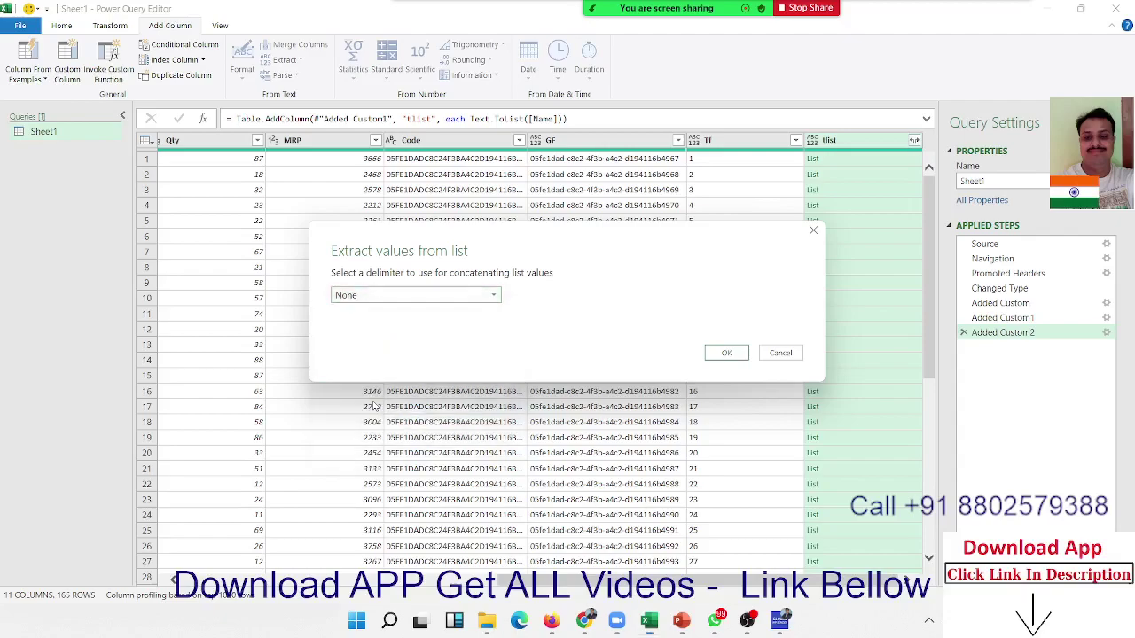
click(740, 358)
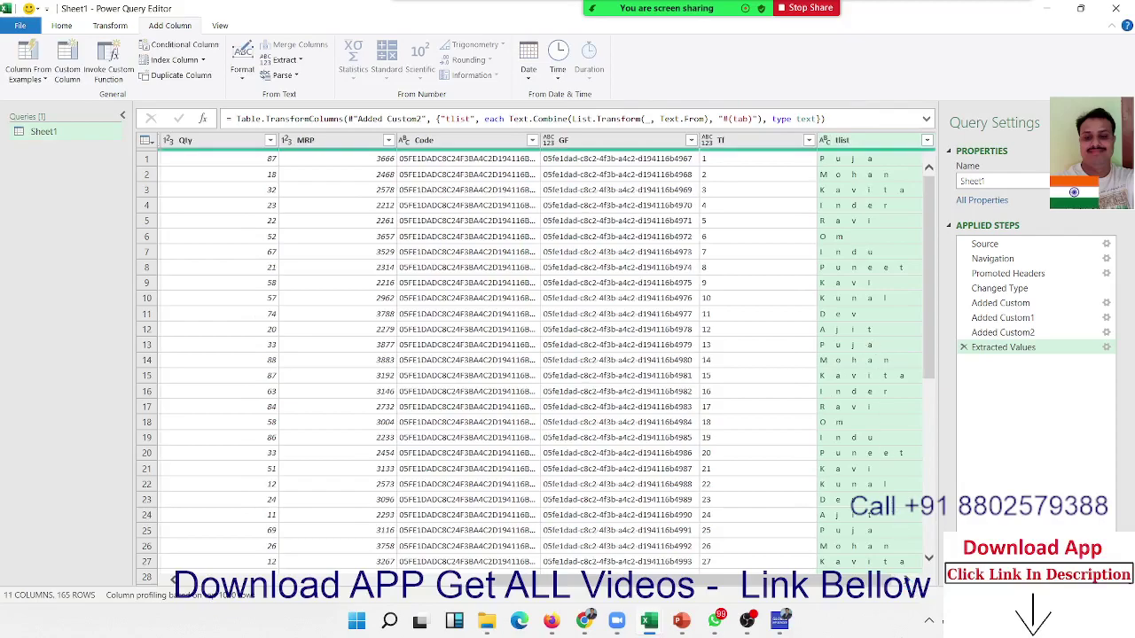
Step: Preview the extracted tlist values in rows 1 to 6, then start a new custom column
click(916, 586)
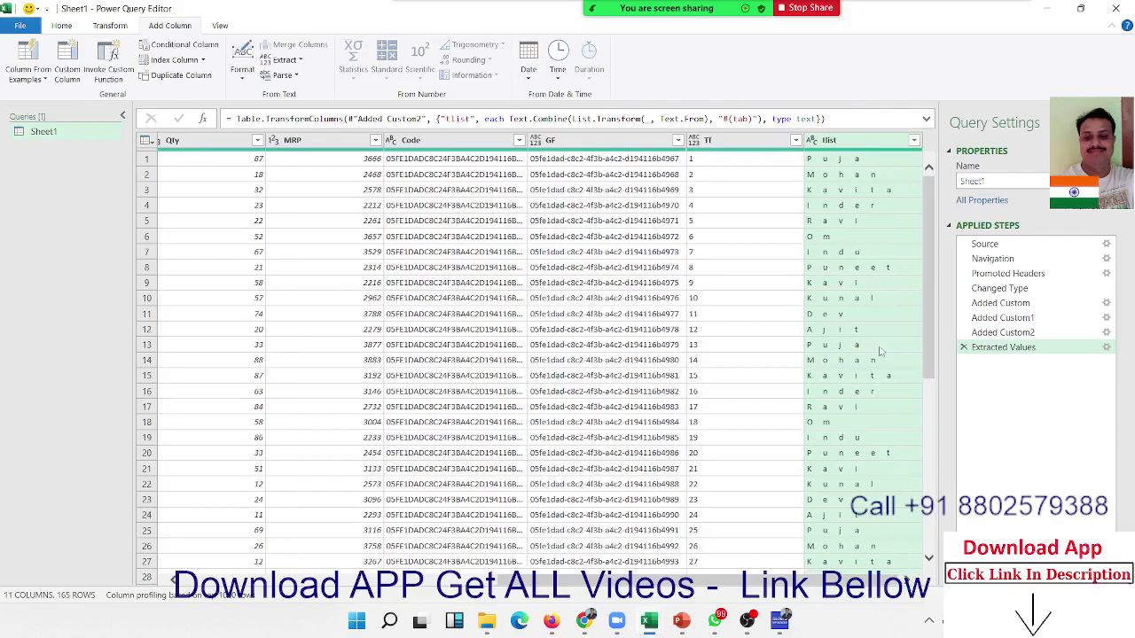
click(843, 161)
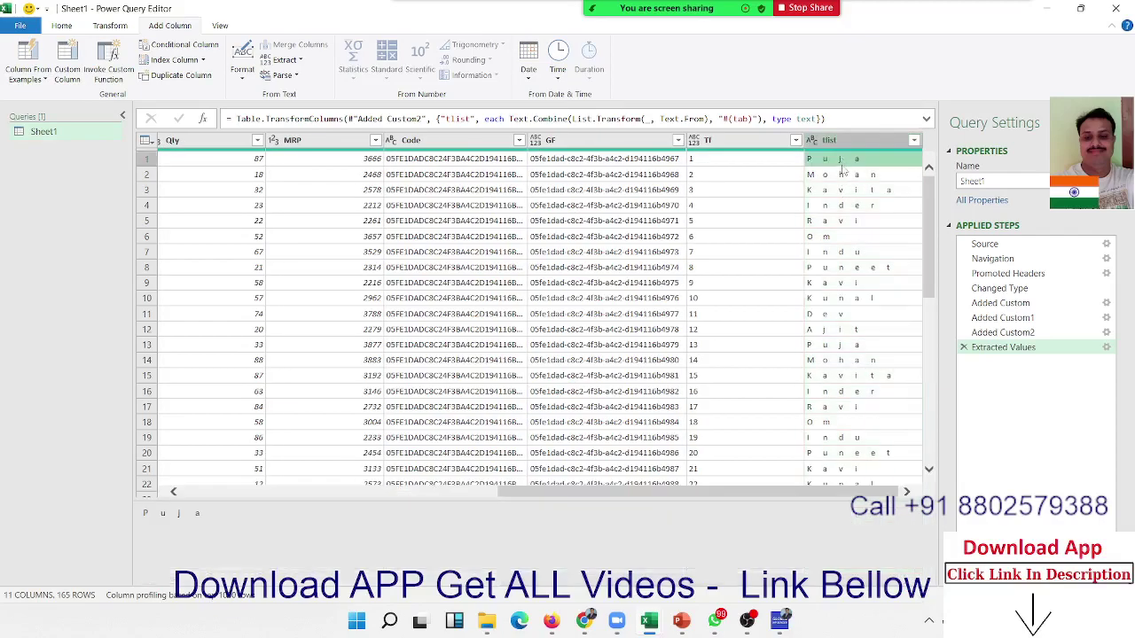
click(843, 175)
click(843, 190)
click(844, 205)
click(846, 230)
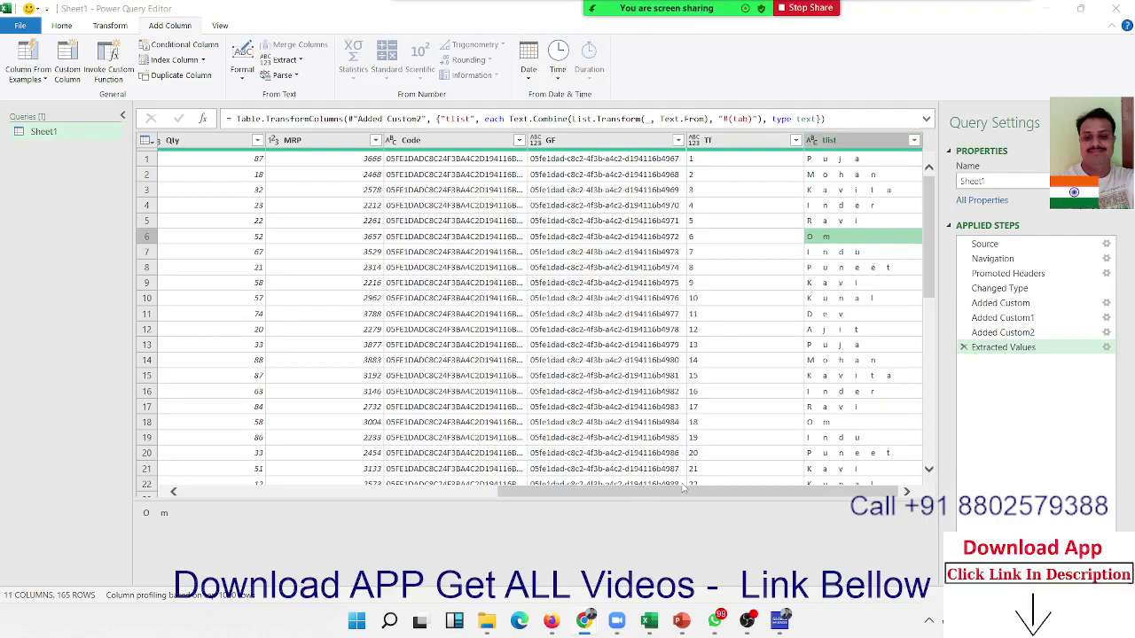
drag(674, 495, 609, 494)
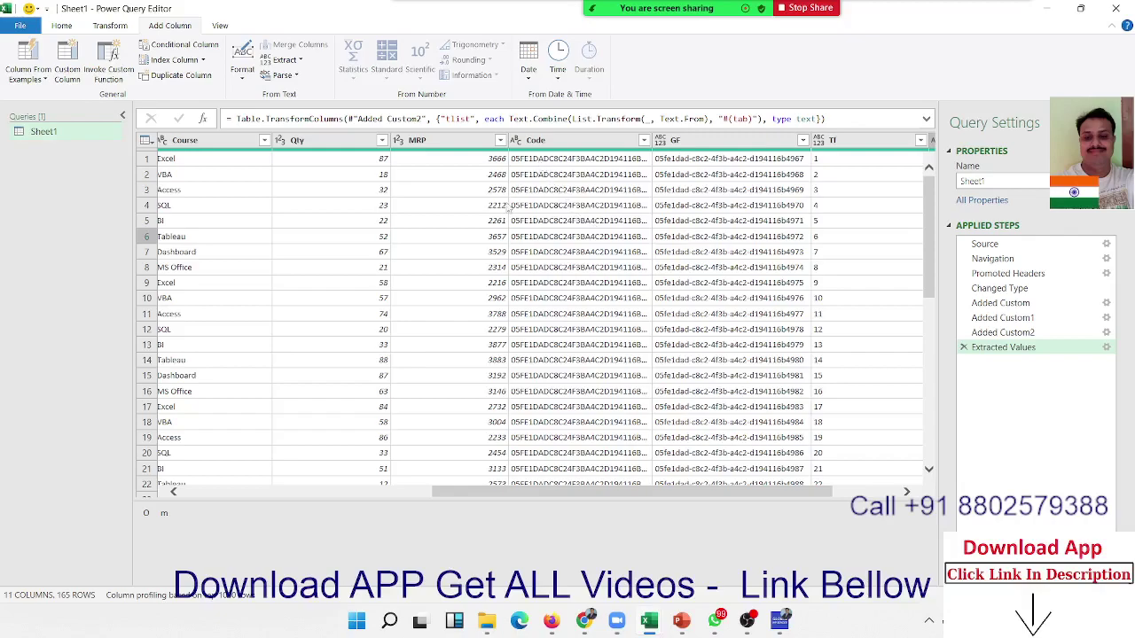
click(69, 65)
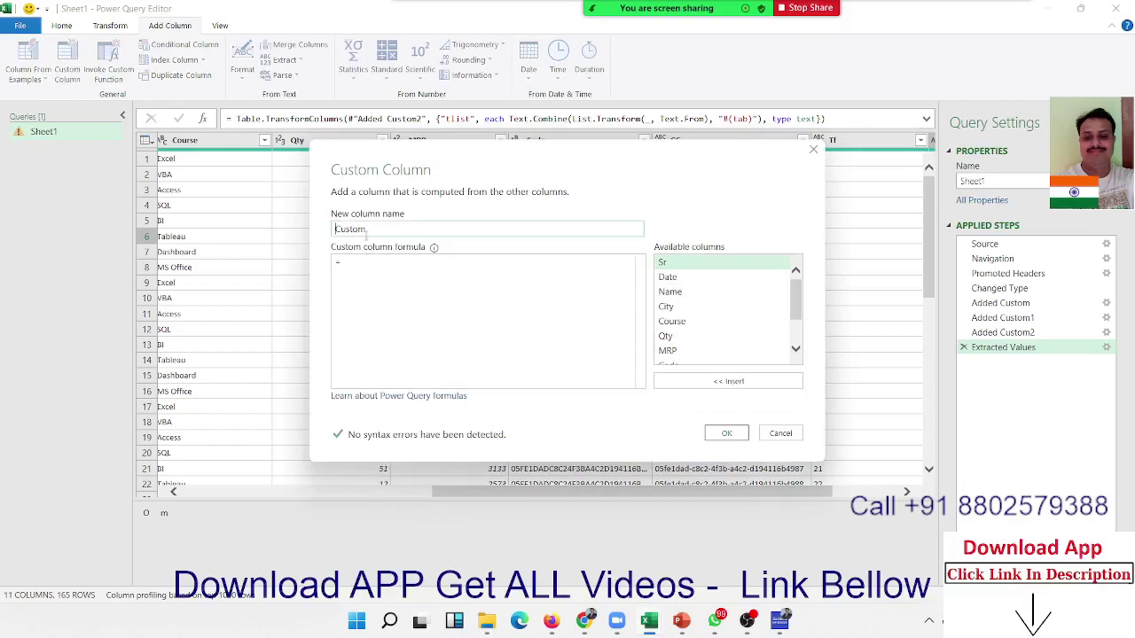
Step: Name the new column textat and pick Text.At from the suggestions
double_click(365, 232)
text(te)
text(test)
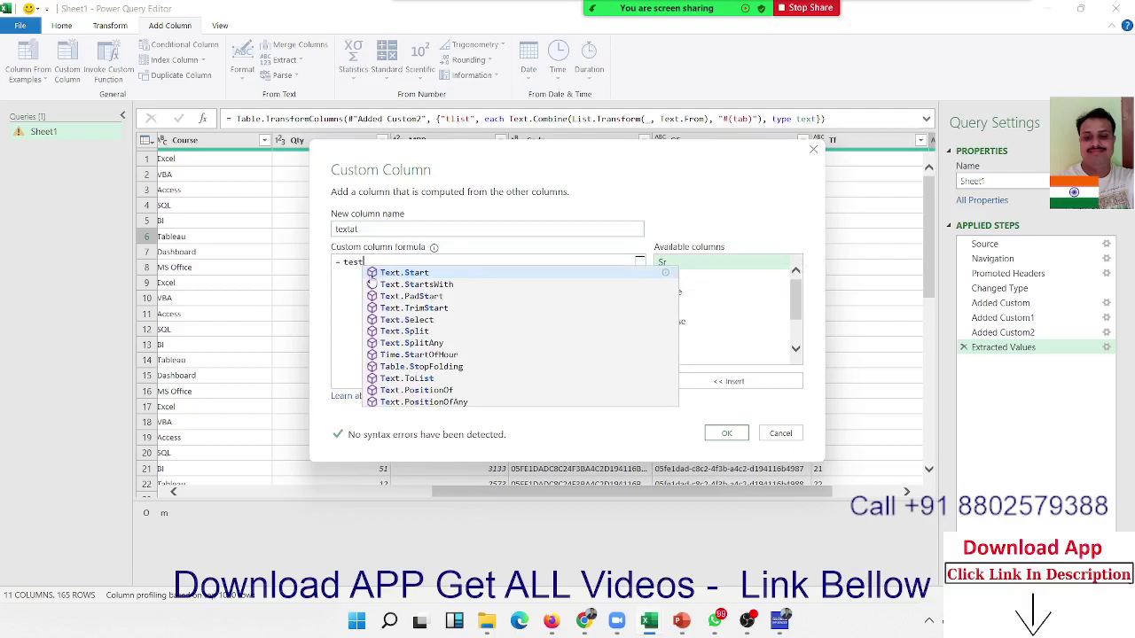
text(.at)
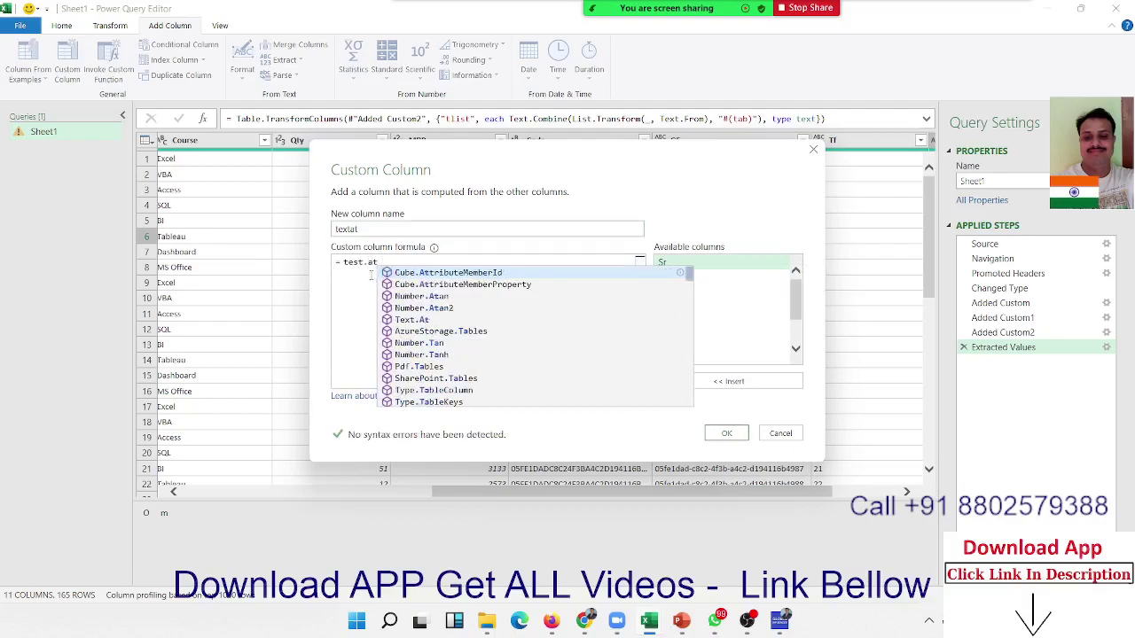
key(Down)
key(Down)
key(Down)
key(Down)
key(Tab)
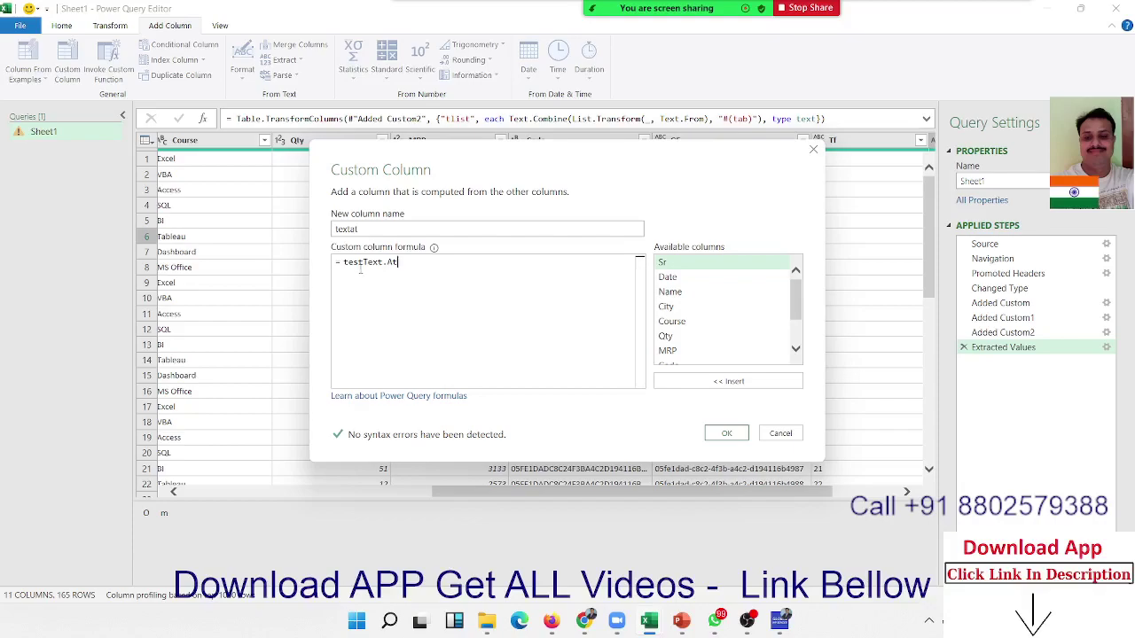
key(BackSpace)
key(BackSpace)
key(BackSpace)
key(BackSpace)
text(()
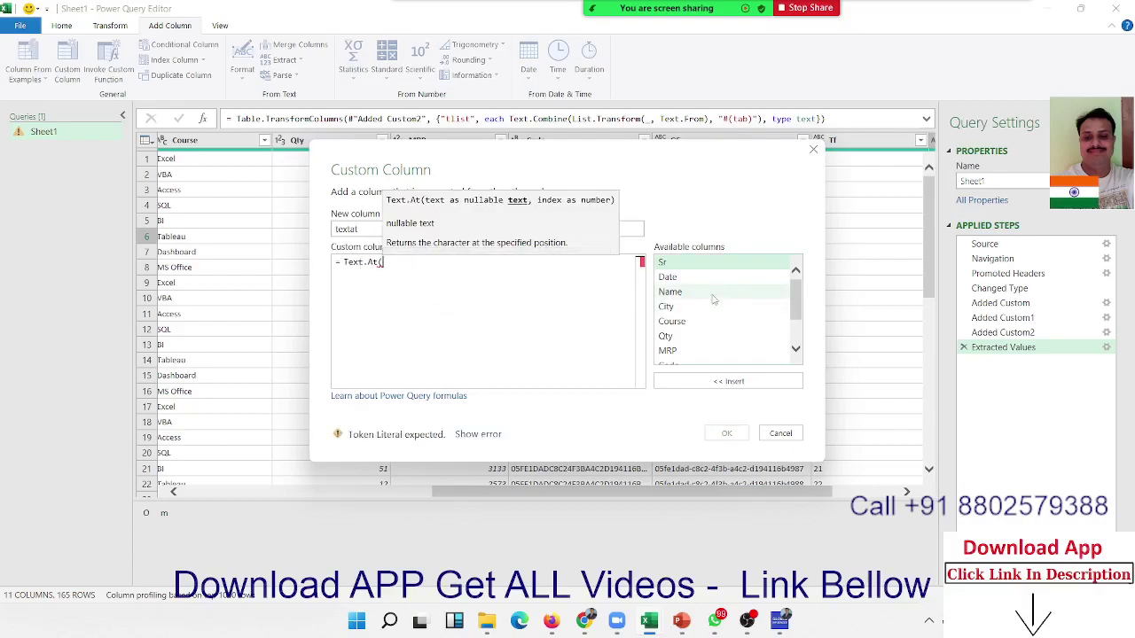
Step: Insert the Code column and the index to form Text.At([Code],4)
scroll(714, 311, down, 2)
scroll(712, 325, up, 2)
scroll(697, 350, down, 1)
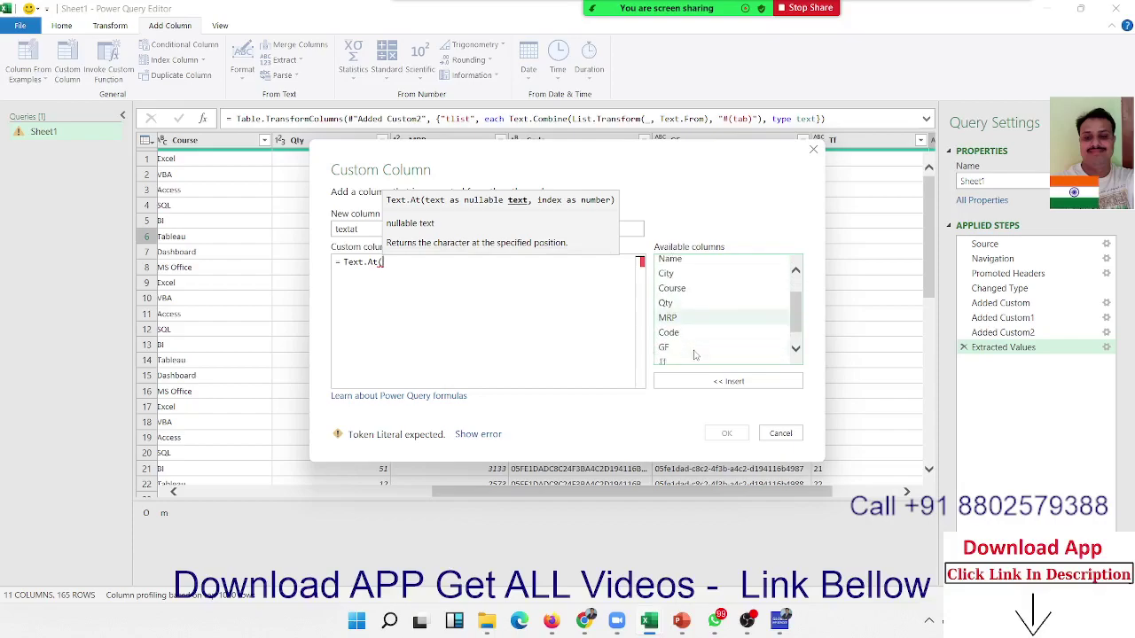
scroll(696, 353, down, 1)
double_click(695, 315)
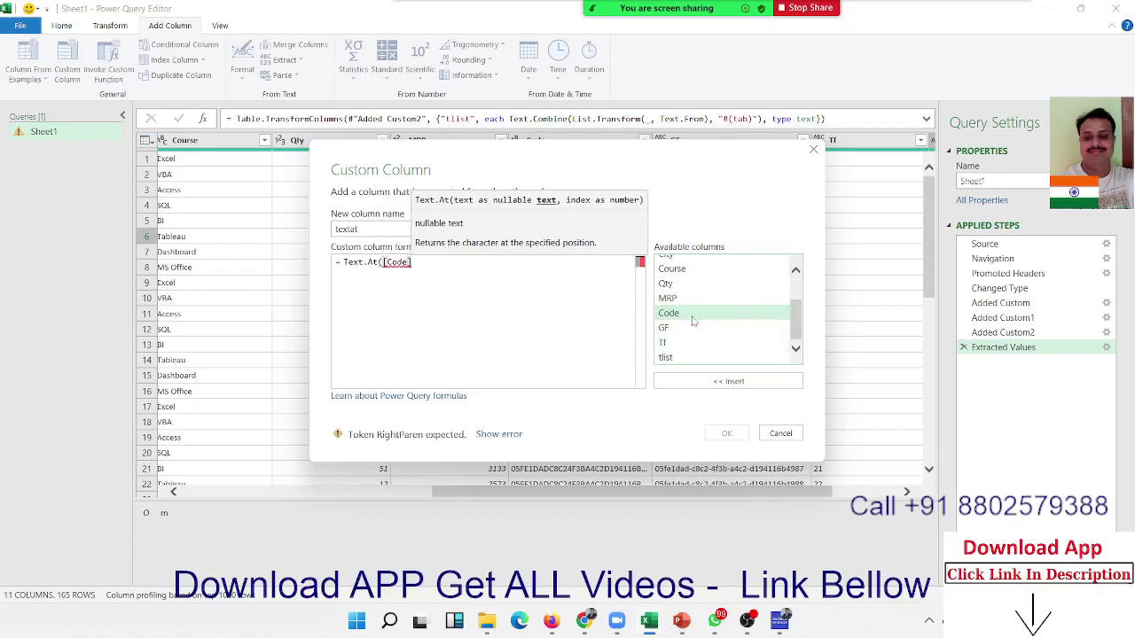
text(,)
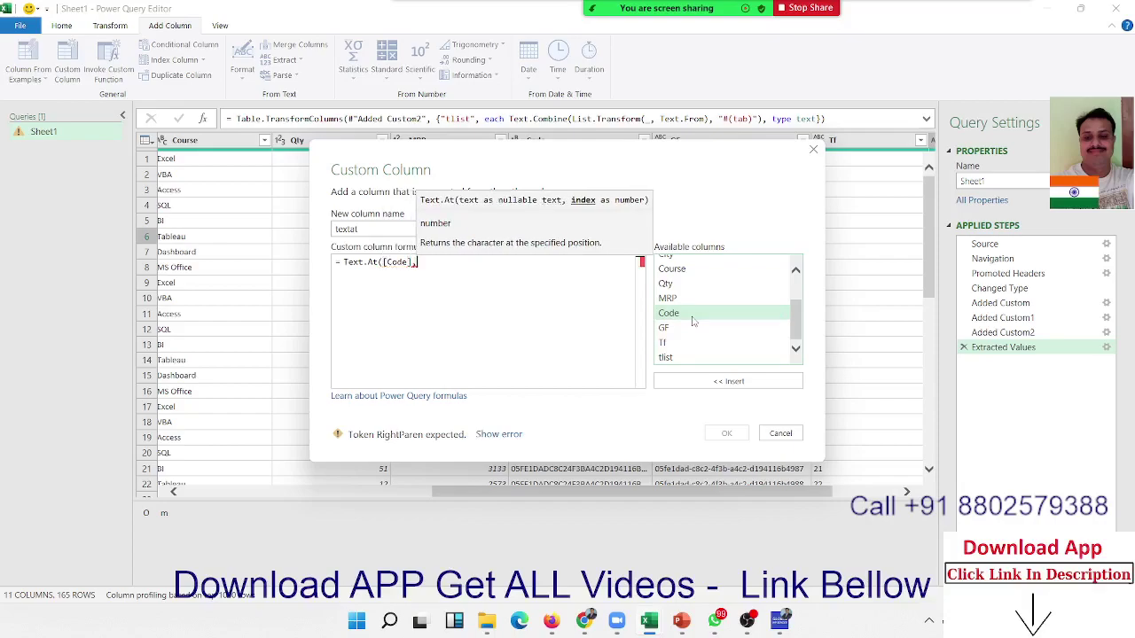
text(0)
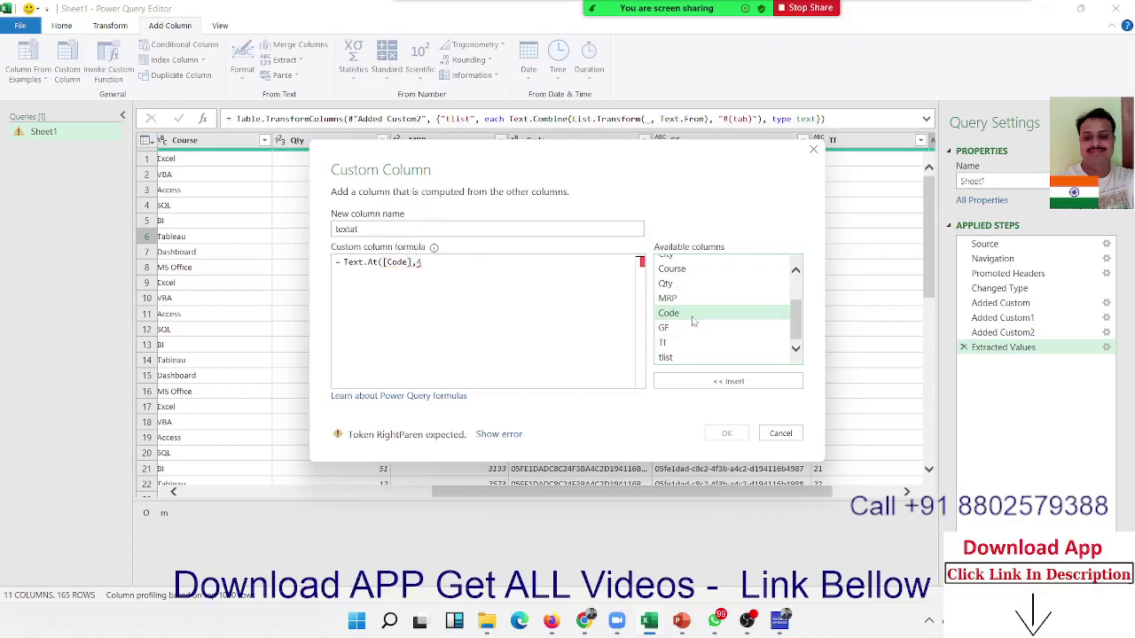
text())
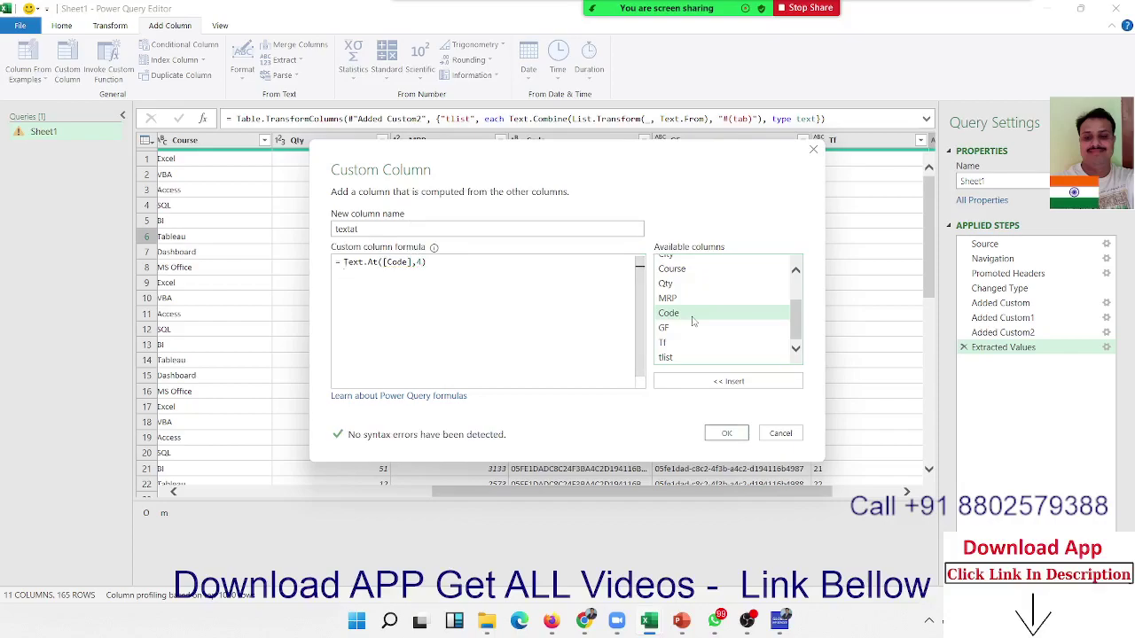
Step: Add the textat column, then change its Text.At index to 3 and finally 5
click(728, 434)
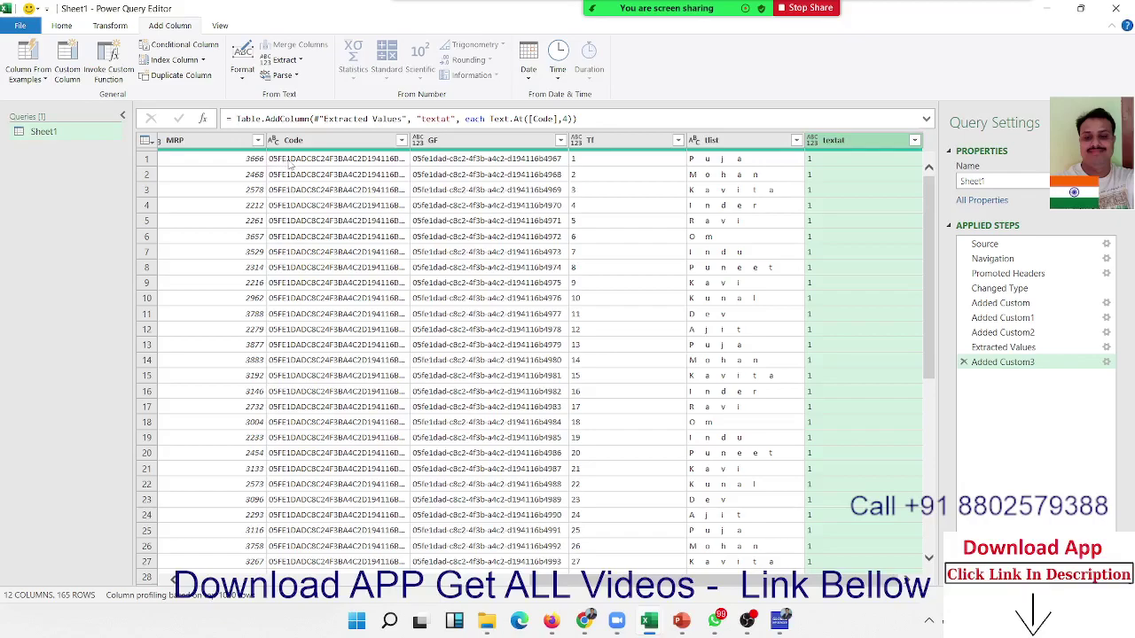
click(564, 119)
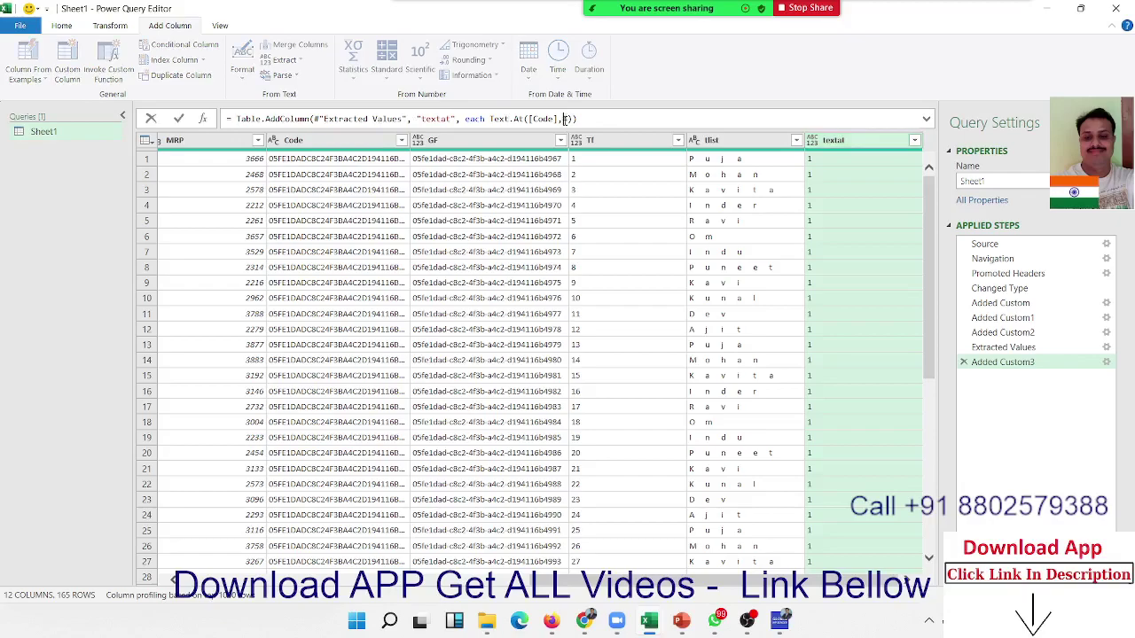
text(3)
key(Return)
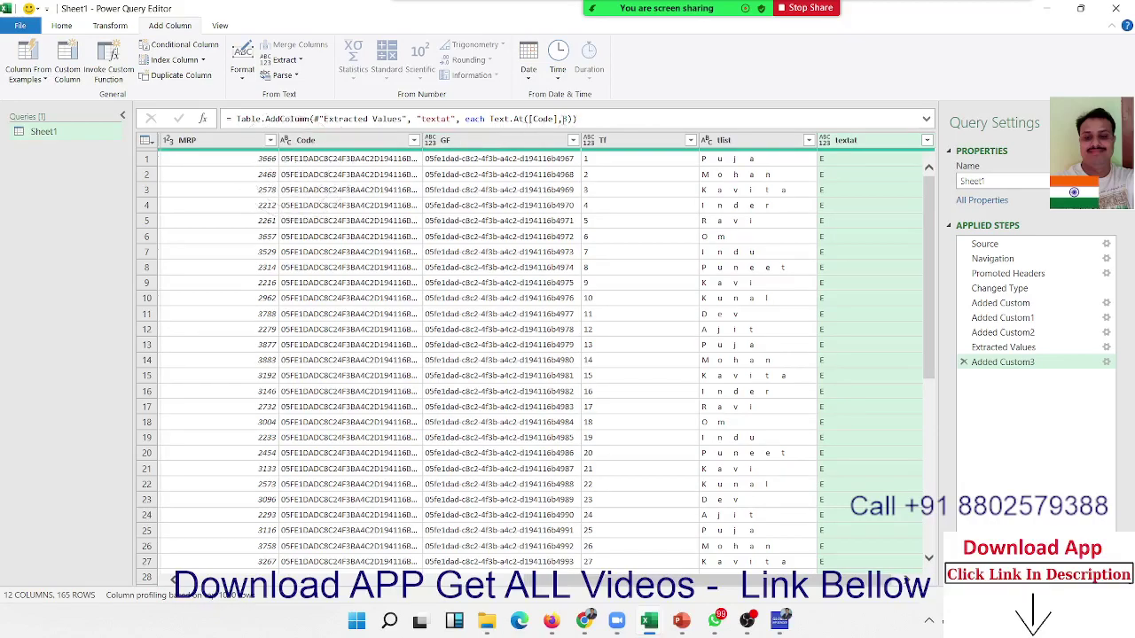
double_click(567, 119)
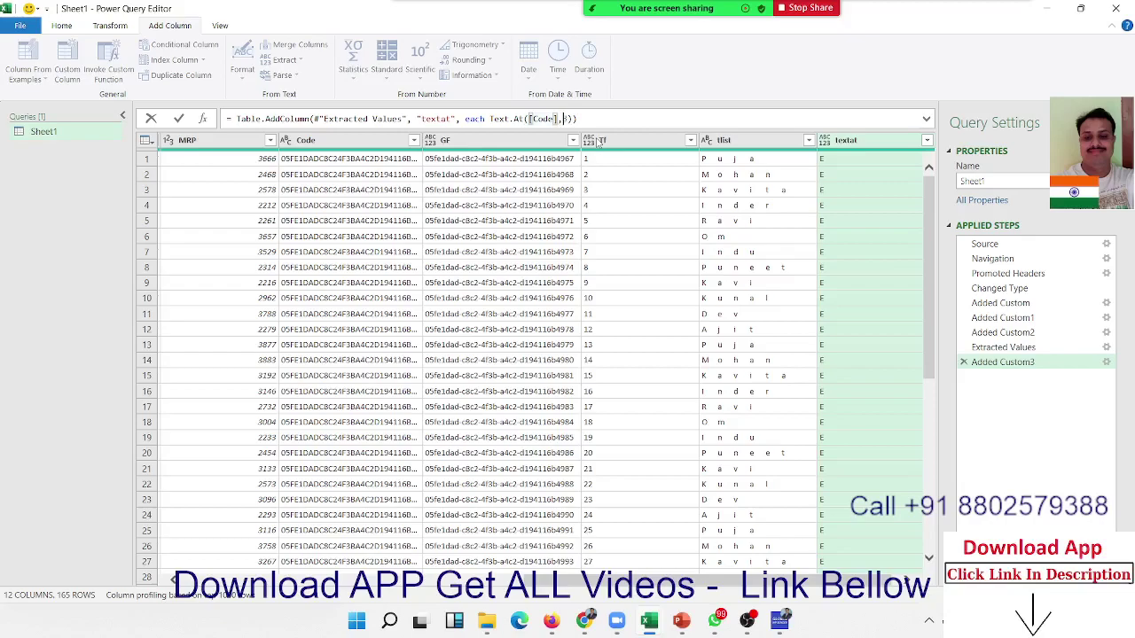
key(BackSpace)
text(5)
key(Return)
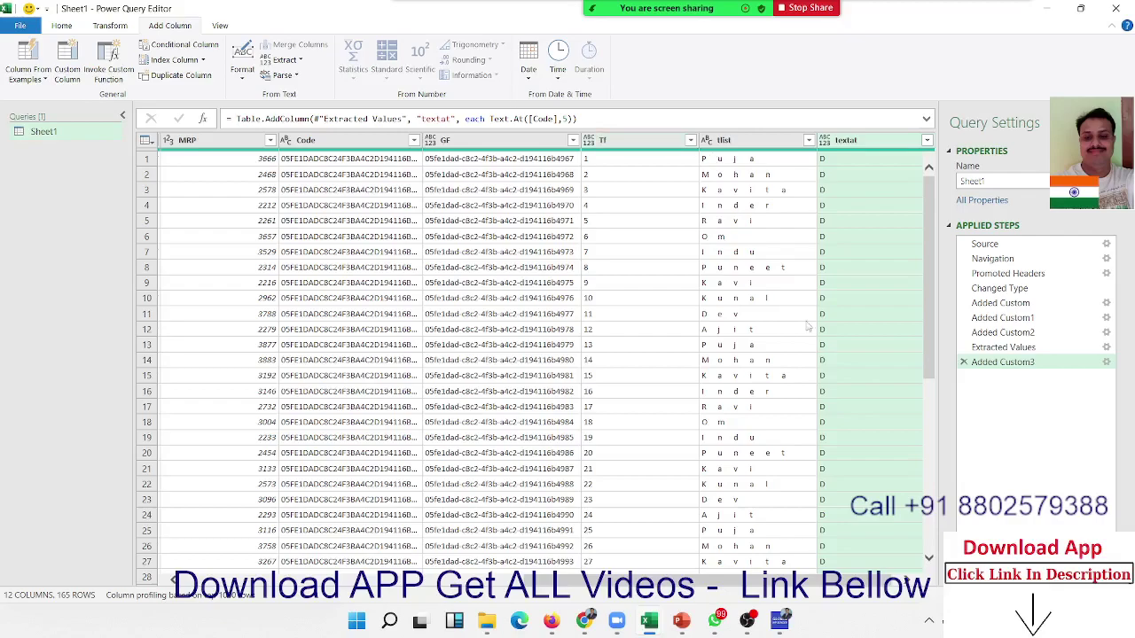
Step: Name a new custom column TMD and pick Text.Middle from the suggestions
click(68, 62)
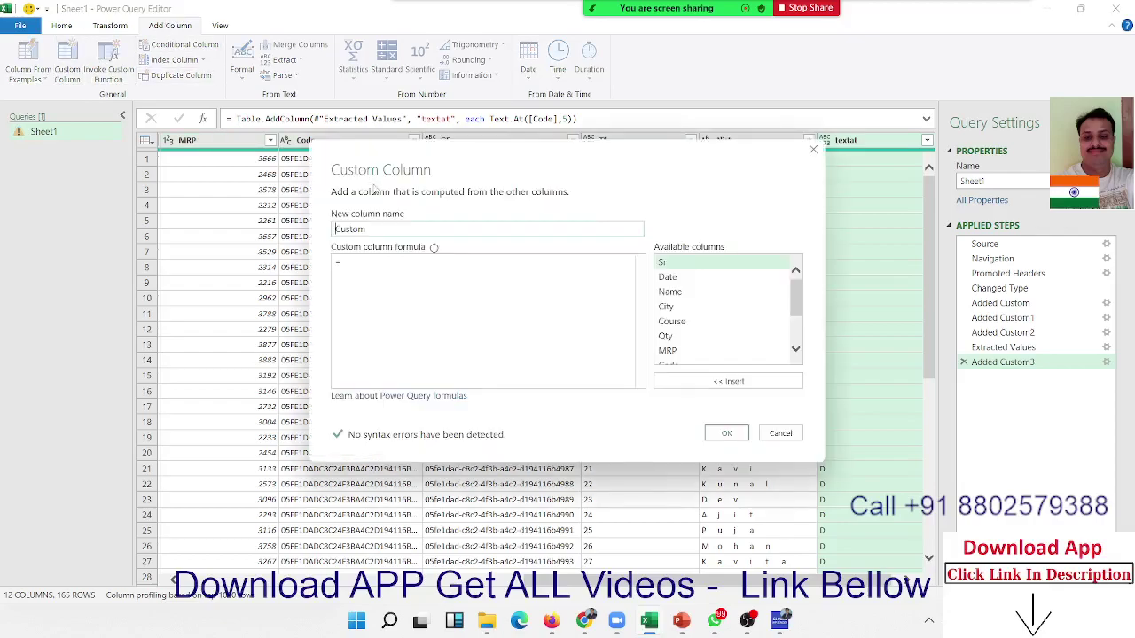
double_click(351, 229)
text([)
text(MR)
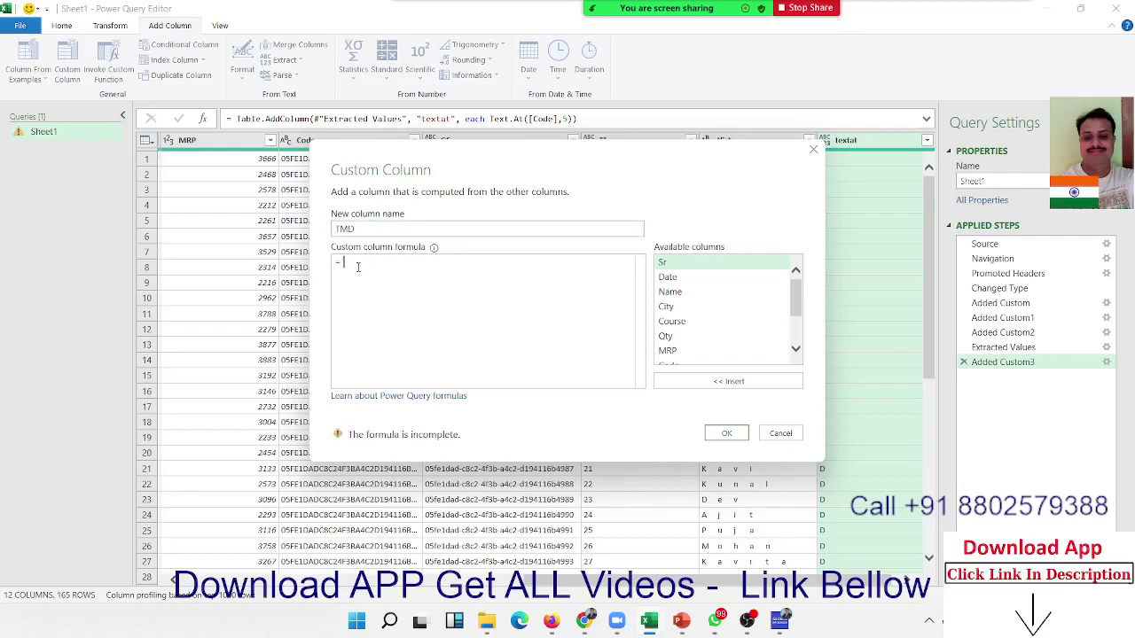
text(te)
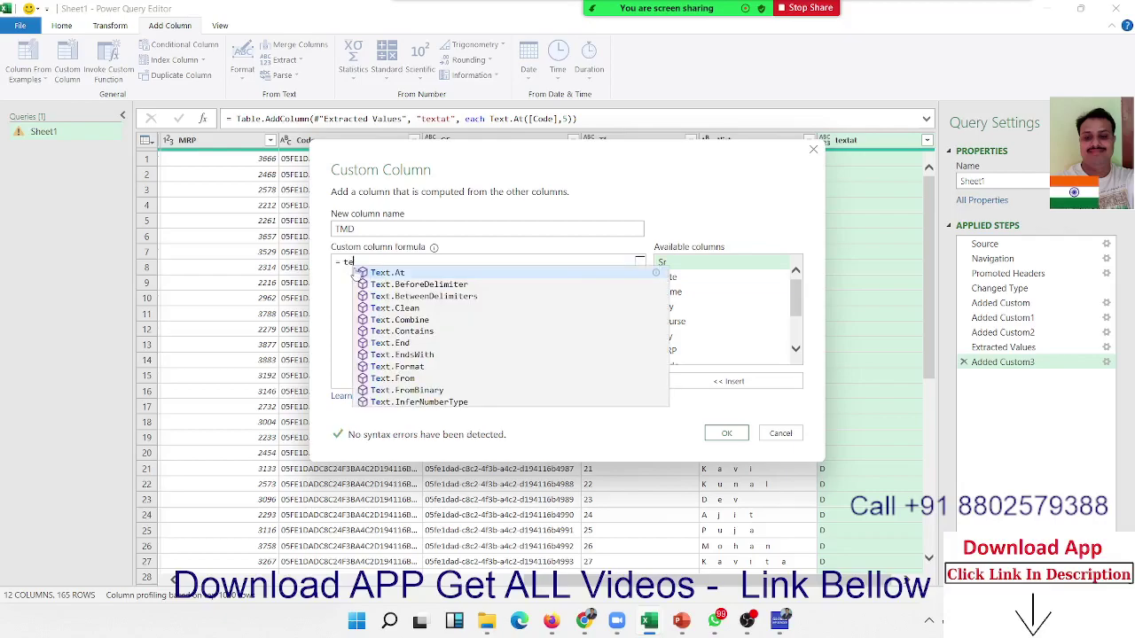
key(Down)
key(Down)
key(Down)
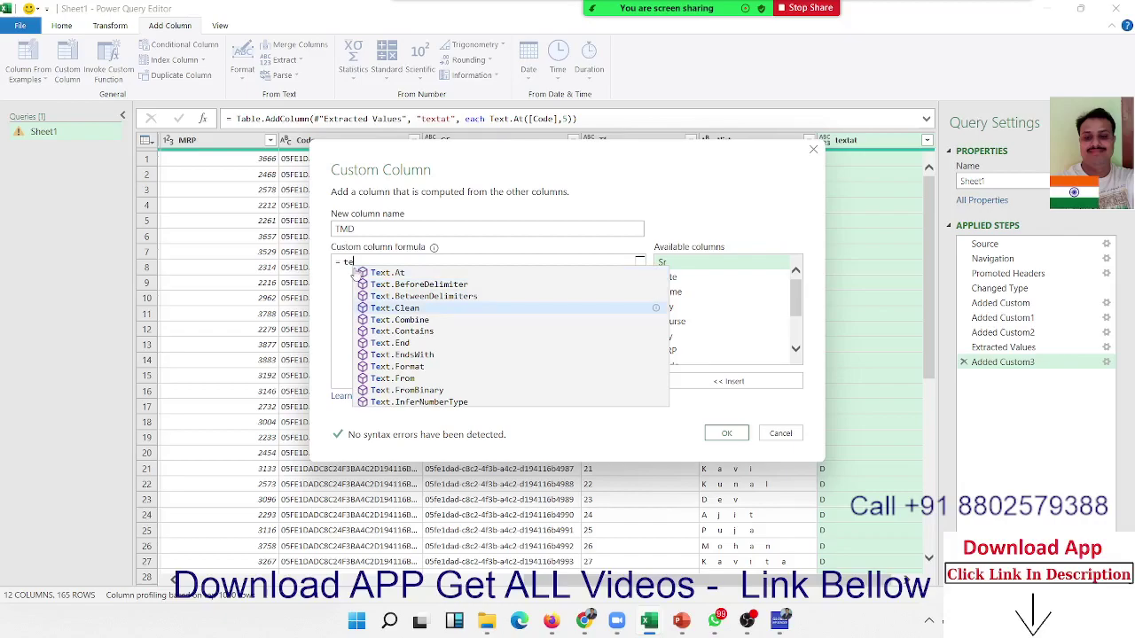
key(Down)
key(Down)
key(Down)
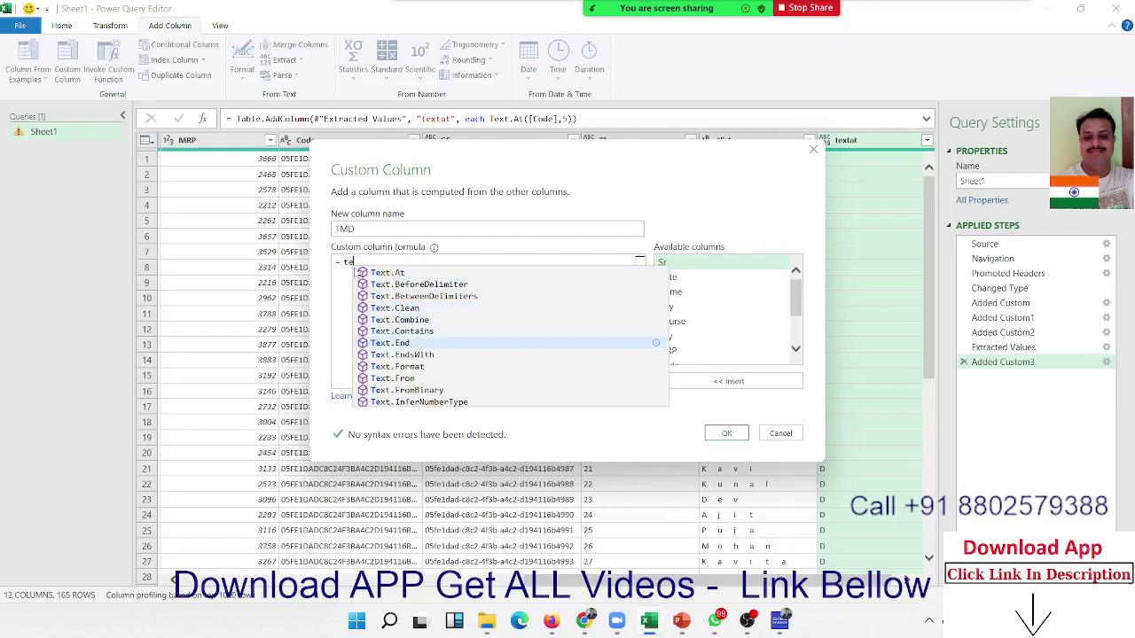
key(Down)
key(Down)
key(Down)
key(Down)
key(Down)
key(Down)
key(Down)
key(Down)
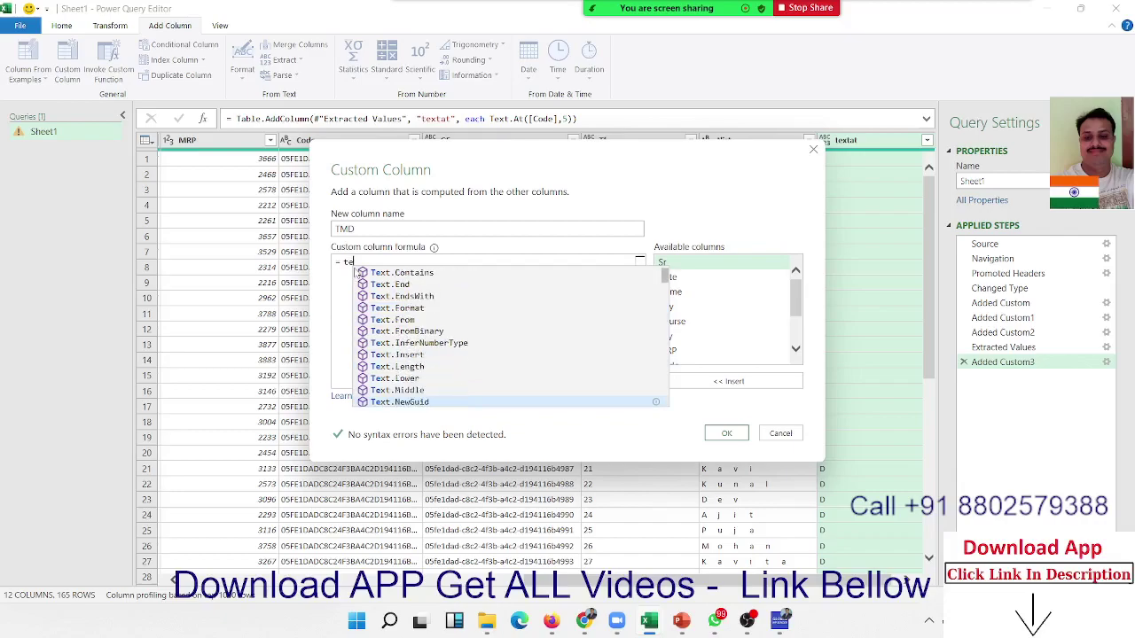
key(Down)
key(Tab)
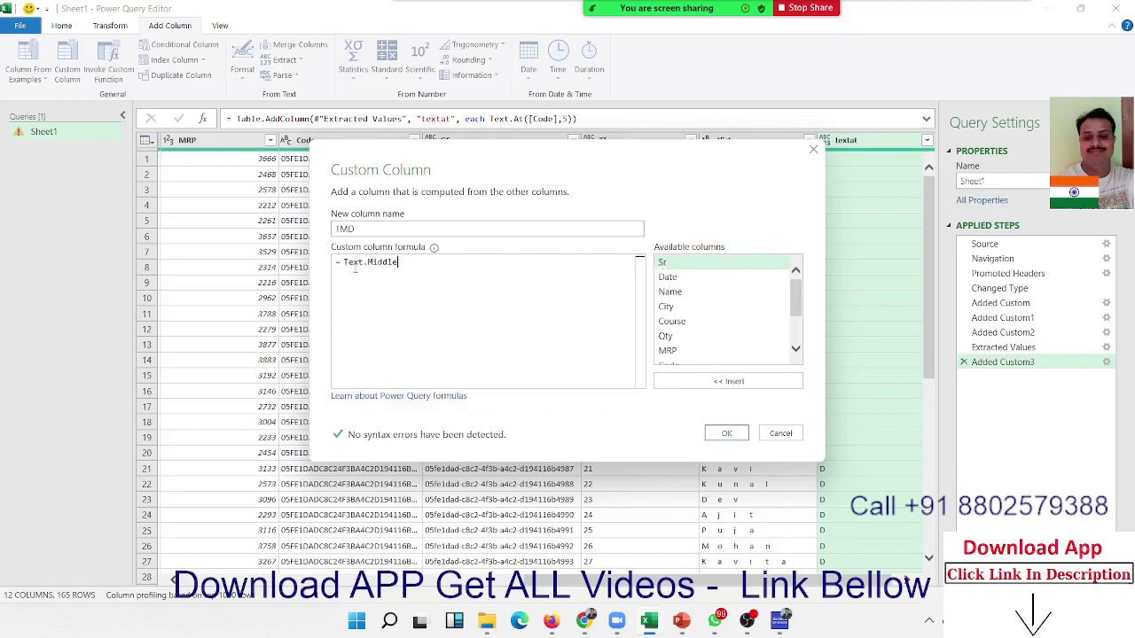
Step: Complete the formula as Text.Middle([Code],6) and add the column
text(()
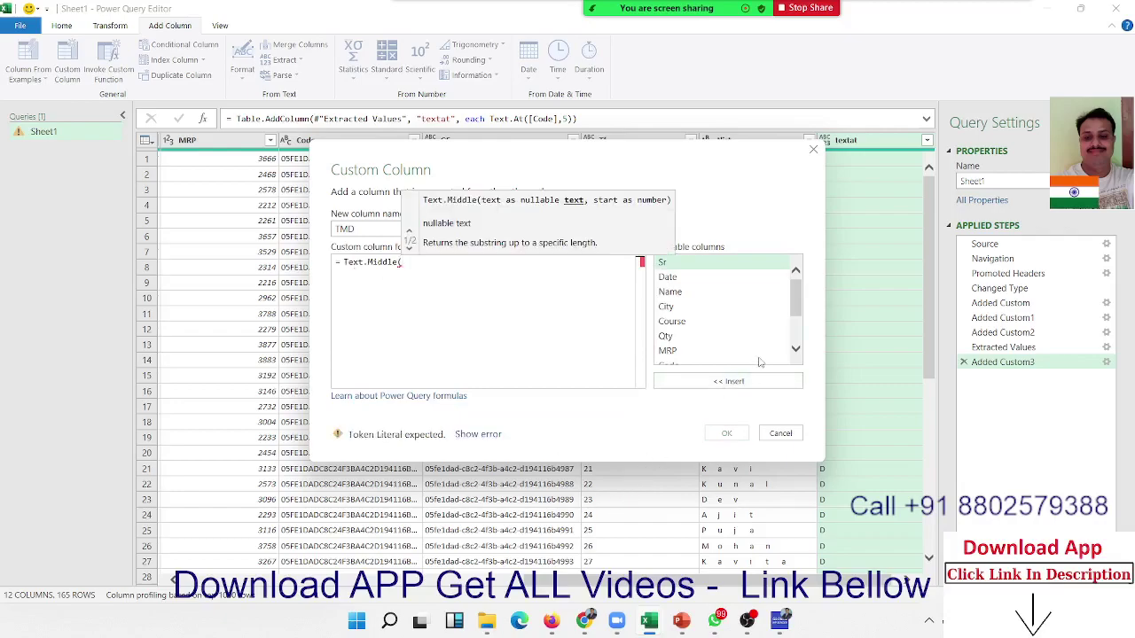
scroll(720, 354, down, 2)
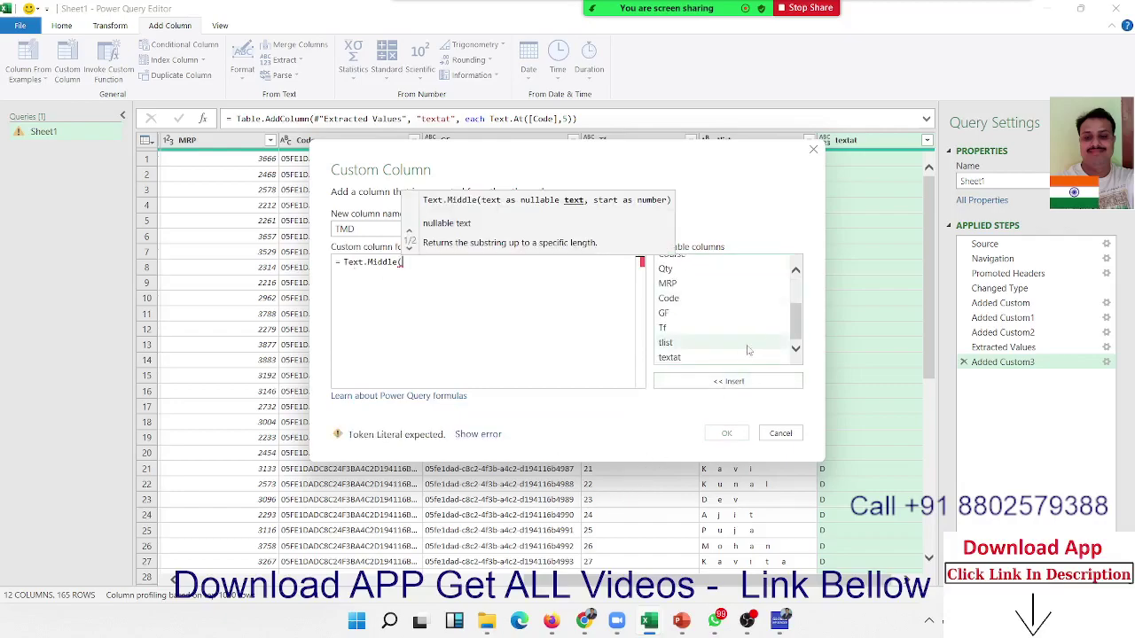
double_click(709, 301)
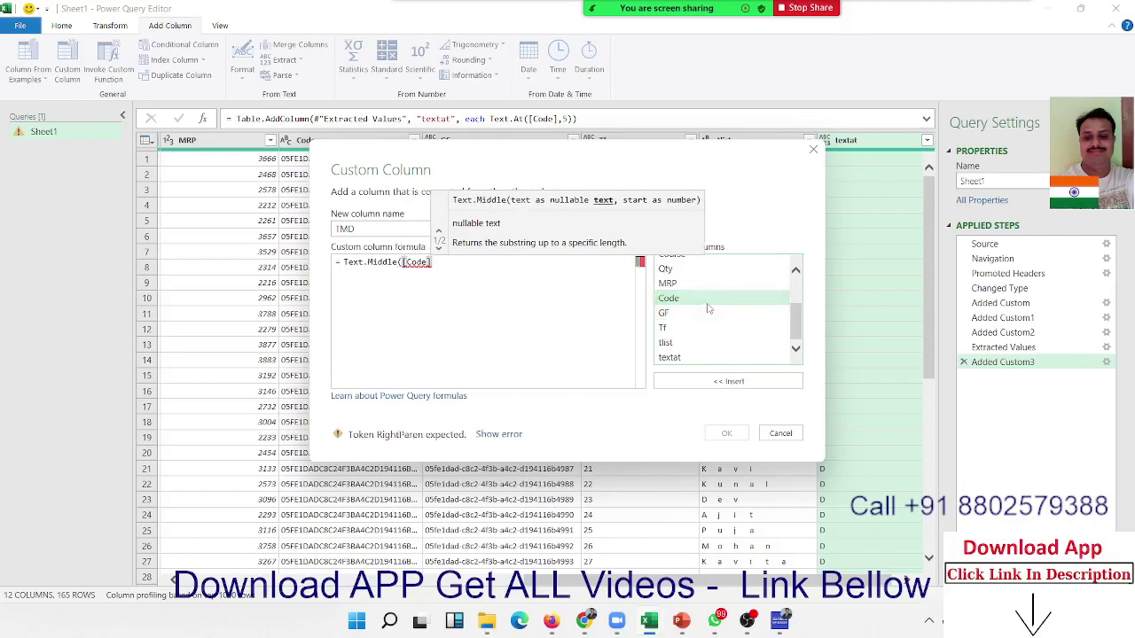
text(,)
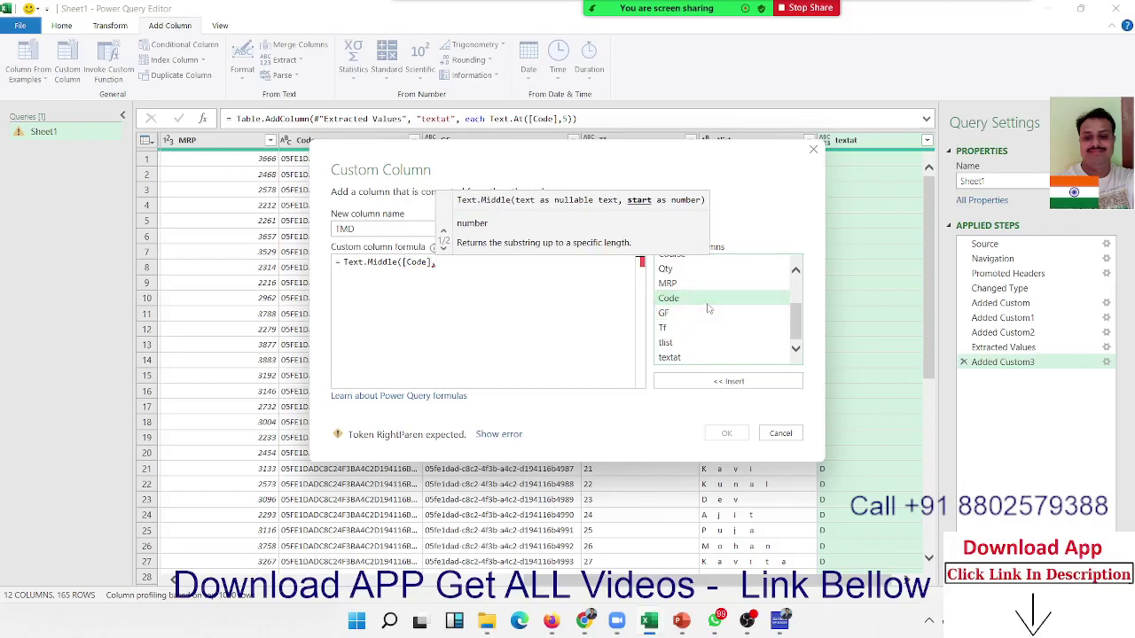
text(6))
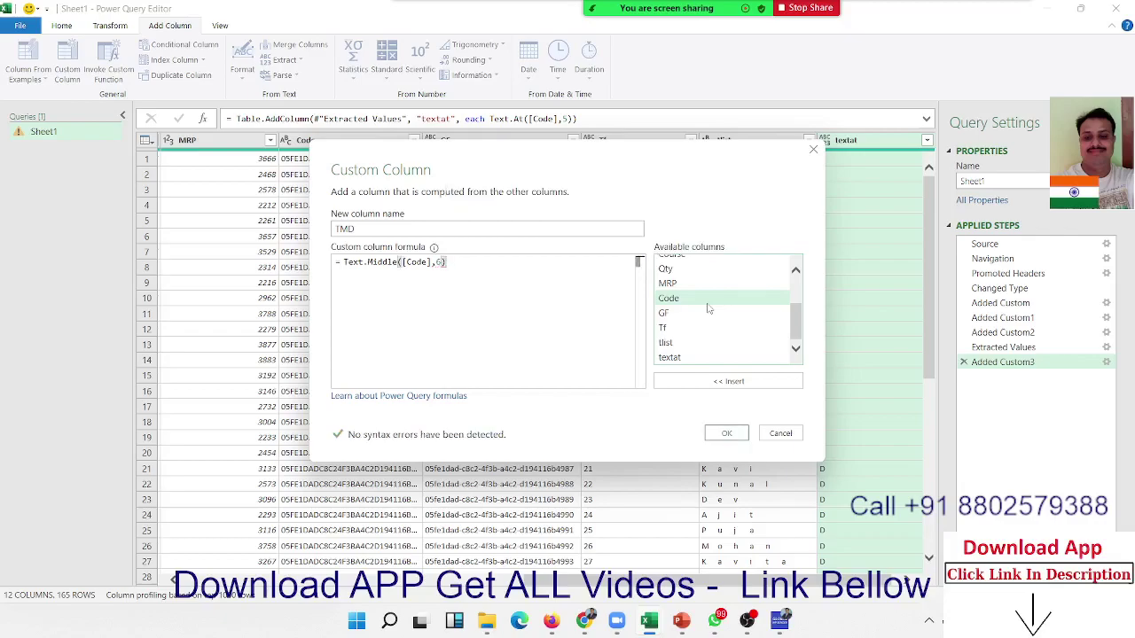
click(707, 437)
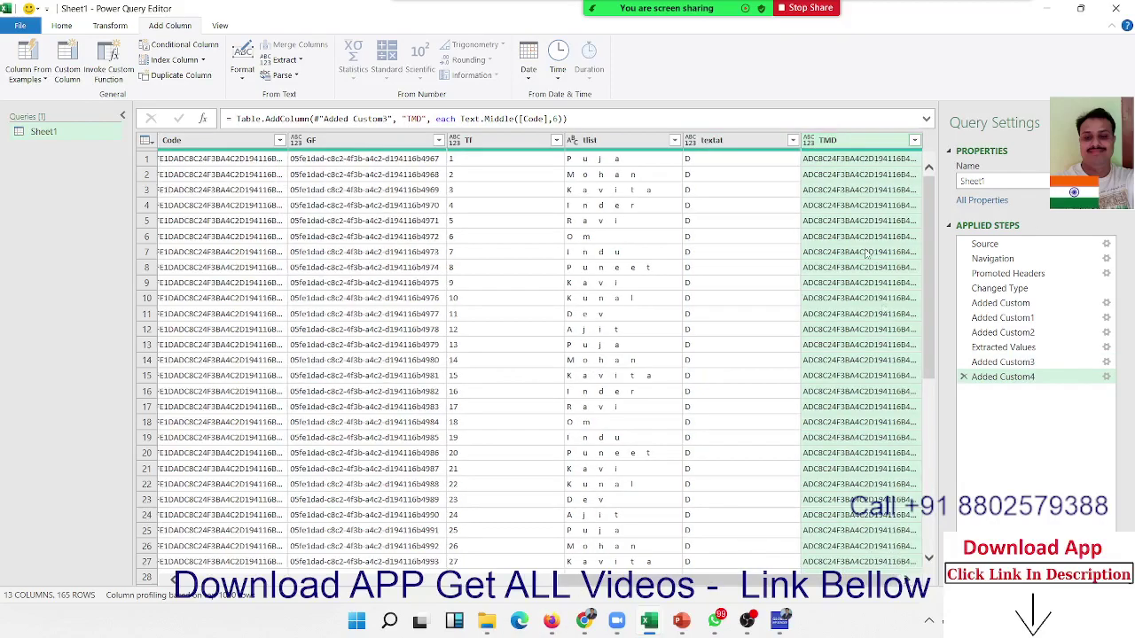
Step: Add a length argument of 5 to the TMD formula's Text.Middle call
click(843, 165)
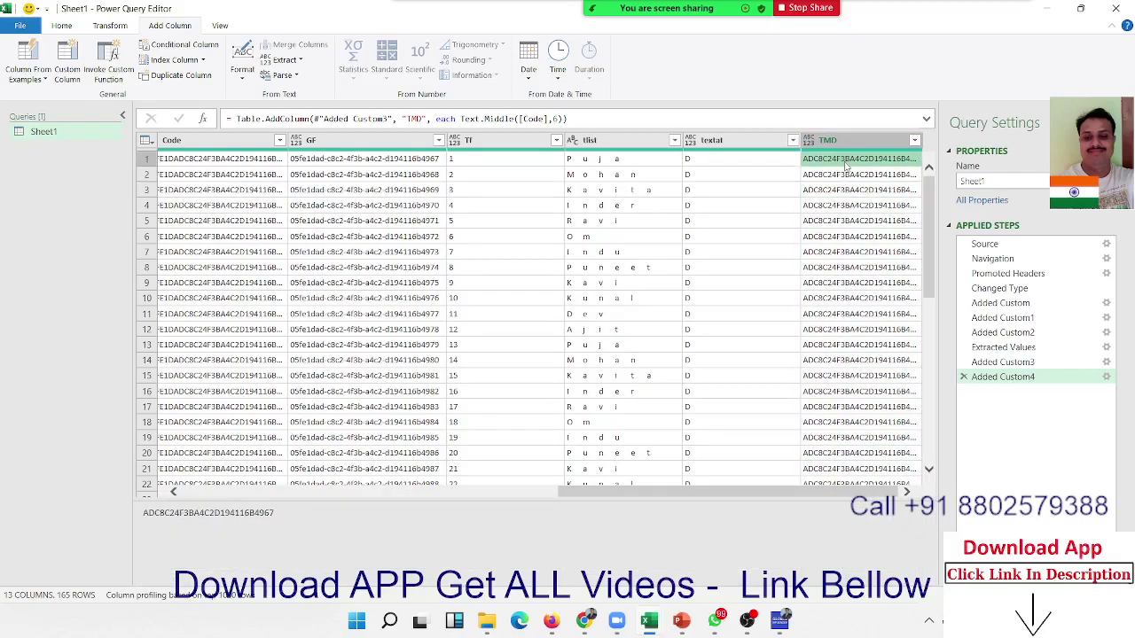
key(End)
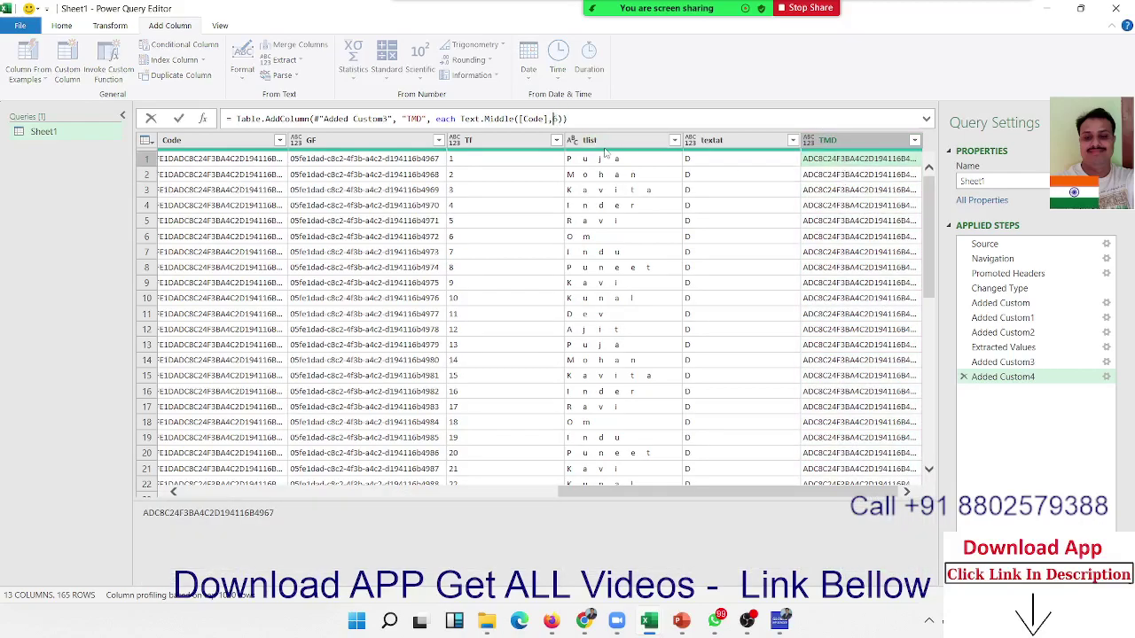
text(6)
text(,)
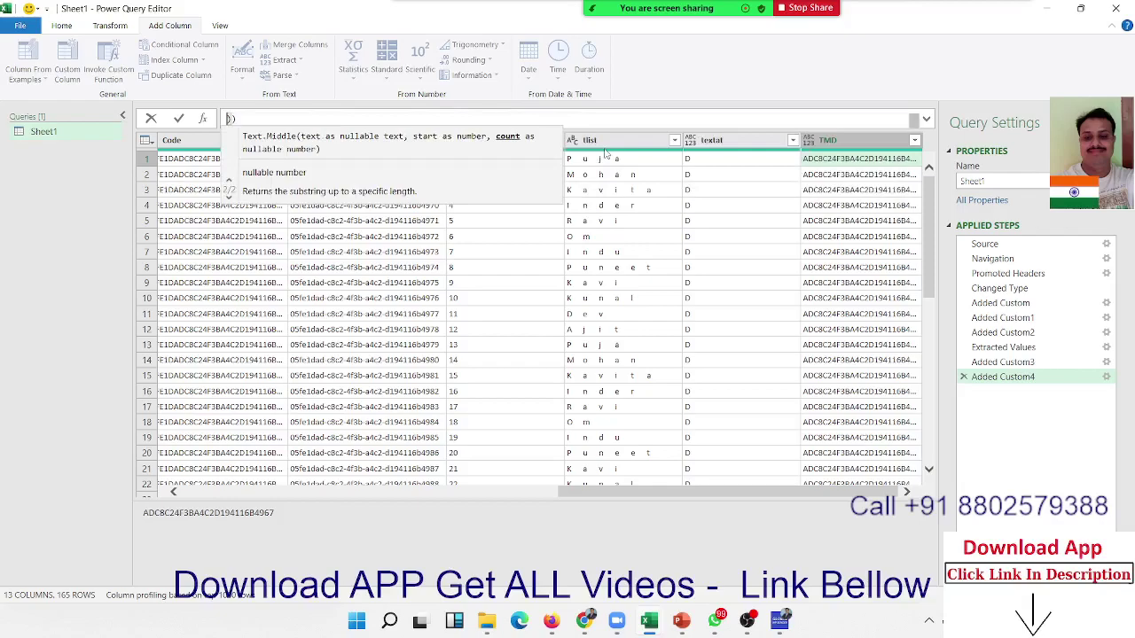
click(388, 120)
key(Return)
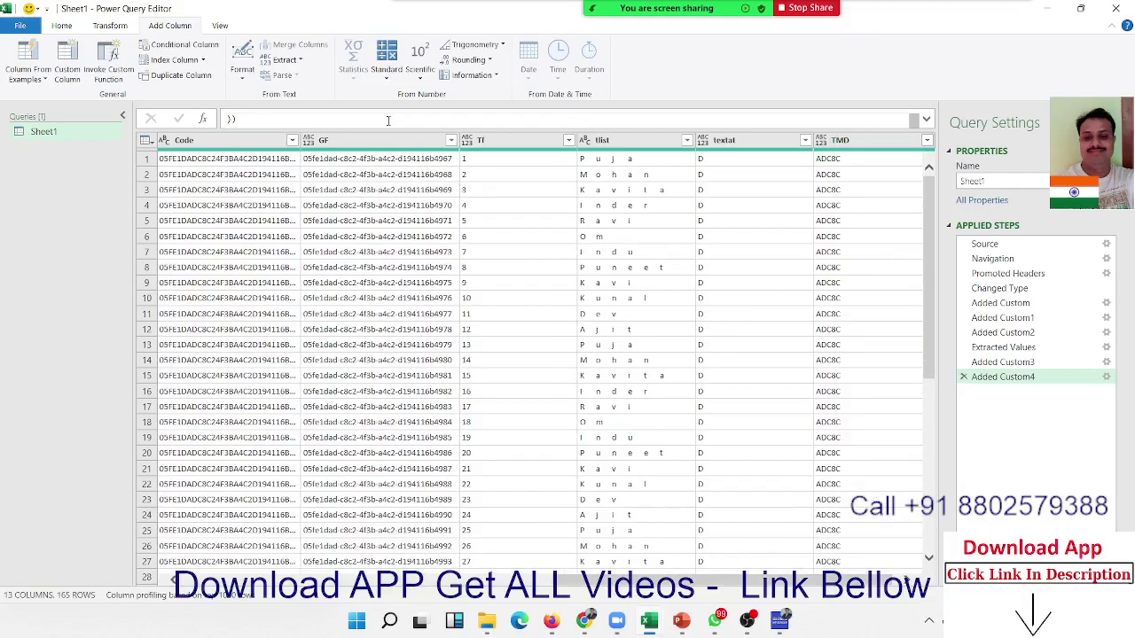
click(831, 164)
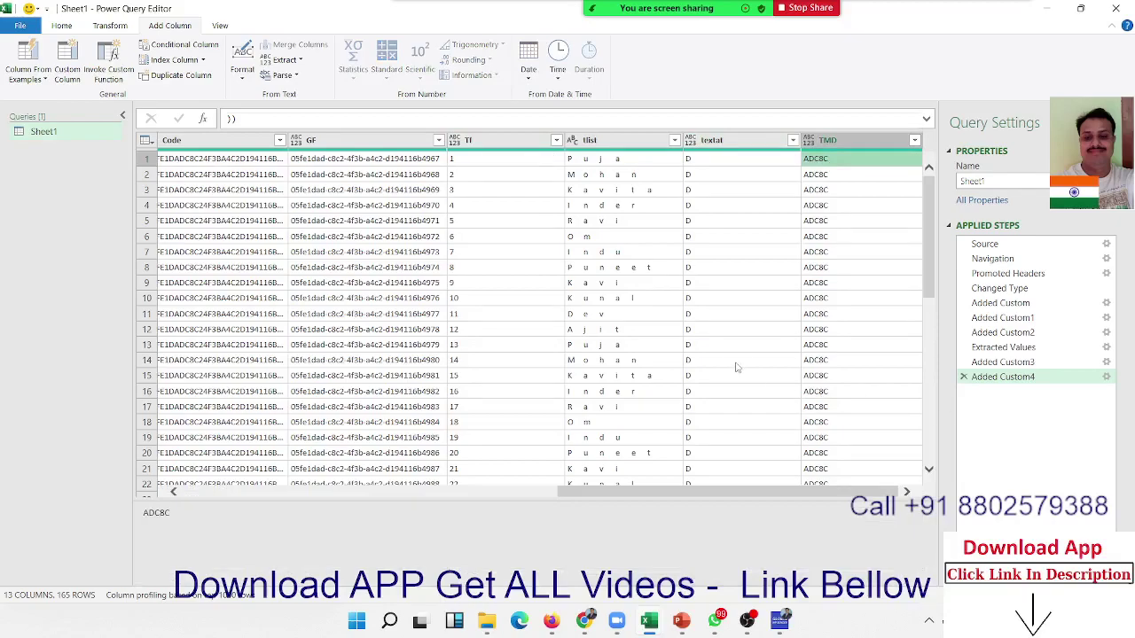
Step: Fix the closing parenthesis so the TMD formula reads Text.Middle([Code],6,5)
click(256, 118)
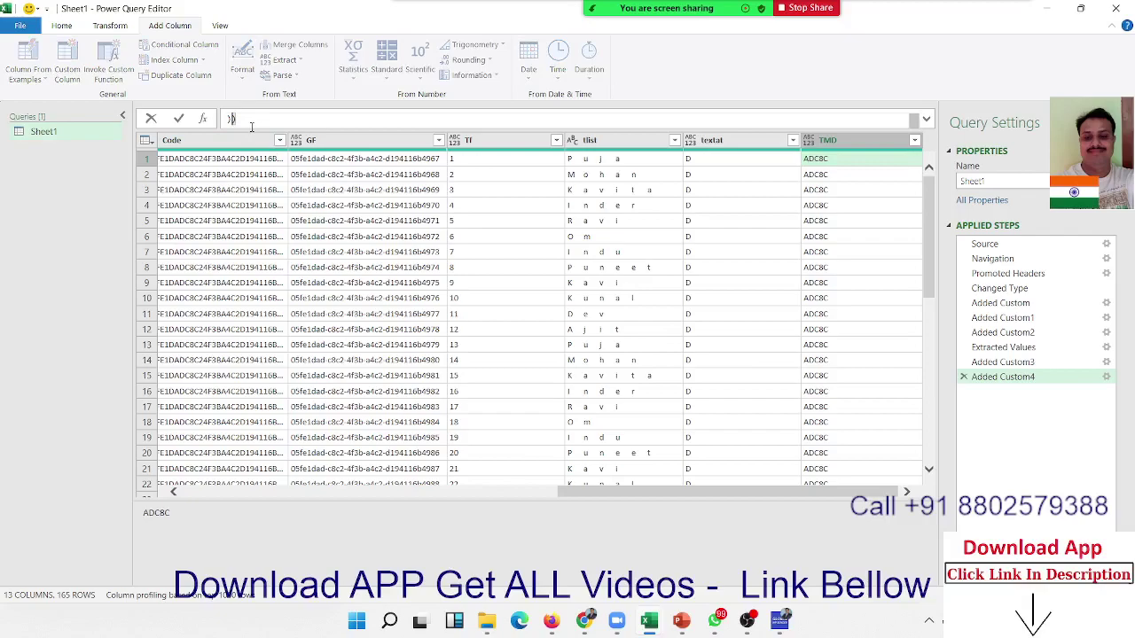
key(Home)
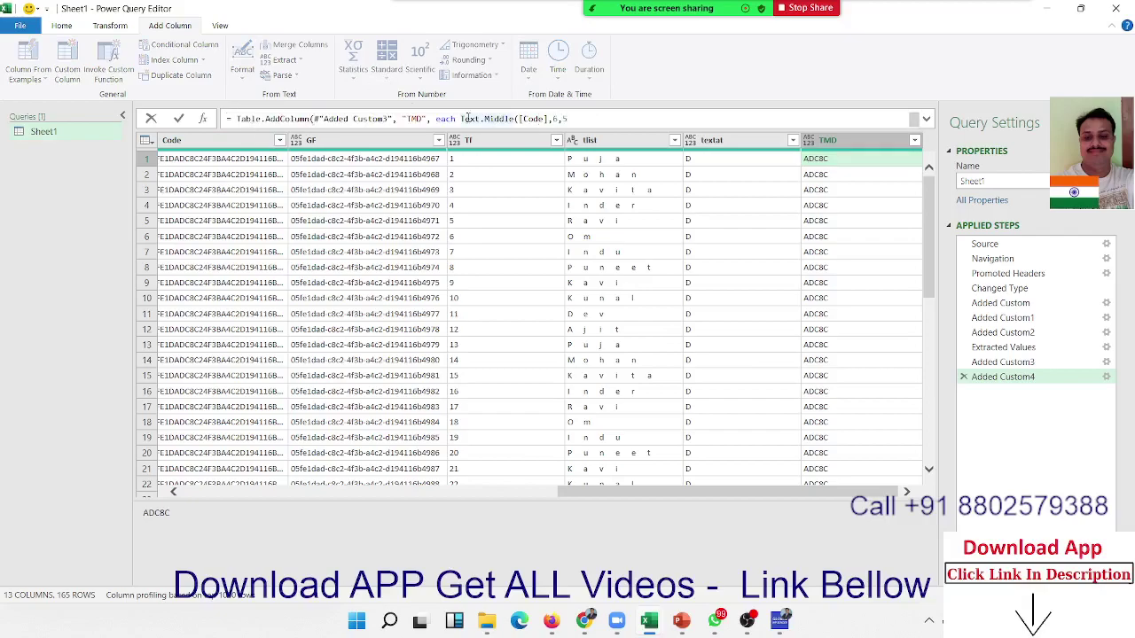
click(574, 116)
text())
key(Left)
key(Left)
key(Left)
key(Left)
key(Right)
key(Right)
key(Return)
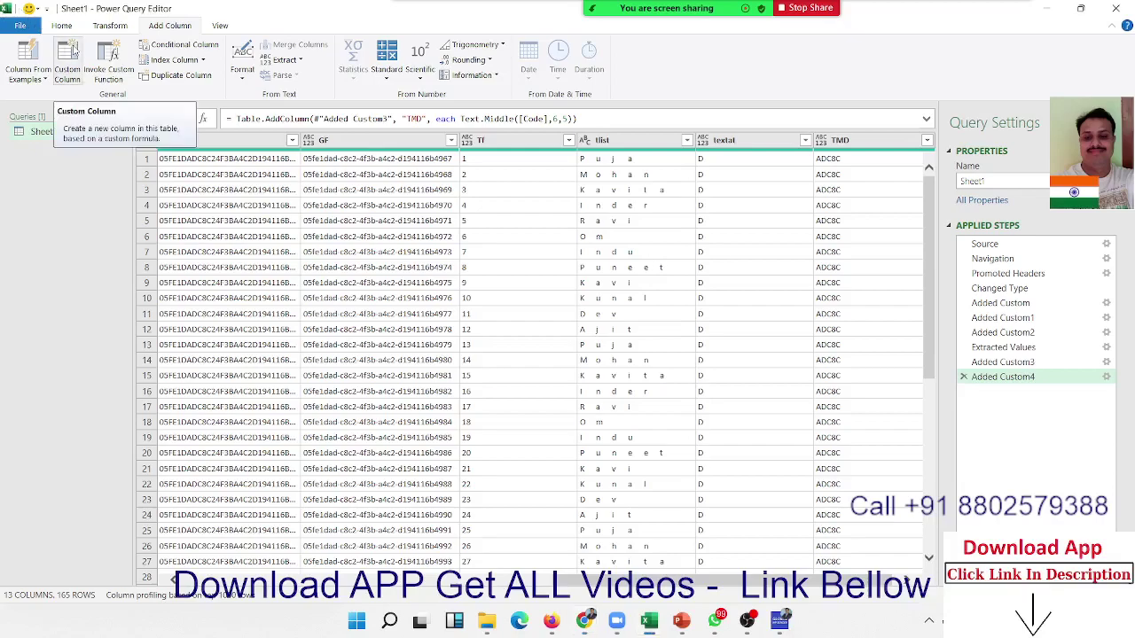
Step: Start another custom column and name it TR
click(74, 50)
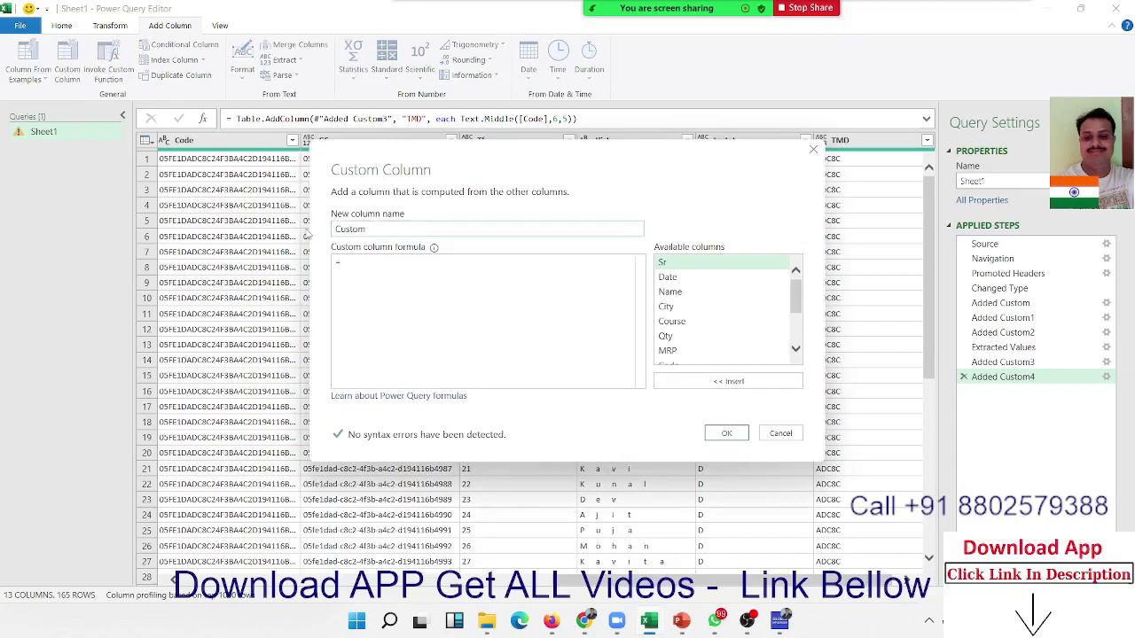
double_click(349, 229)
text(TYP)
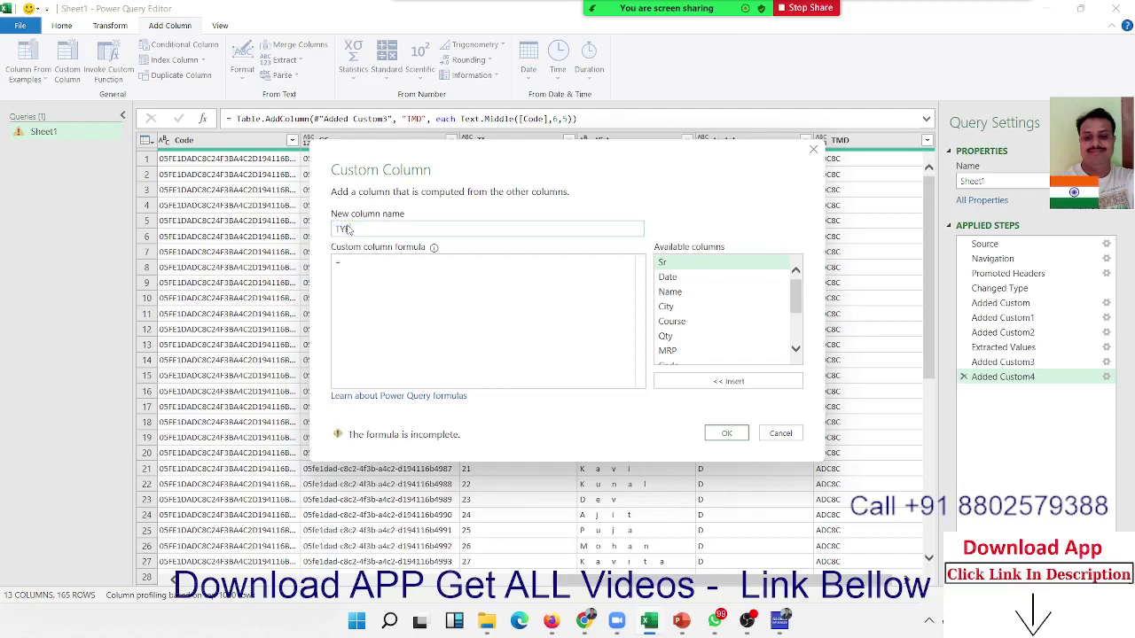
key(BackSpace)
key(BackSpace)
text(R)
Step: Enter the formula =Text.Range([Code],6) and confirm the new column
text(text)
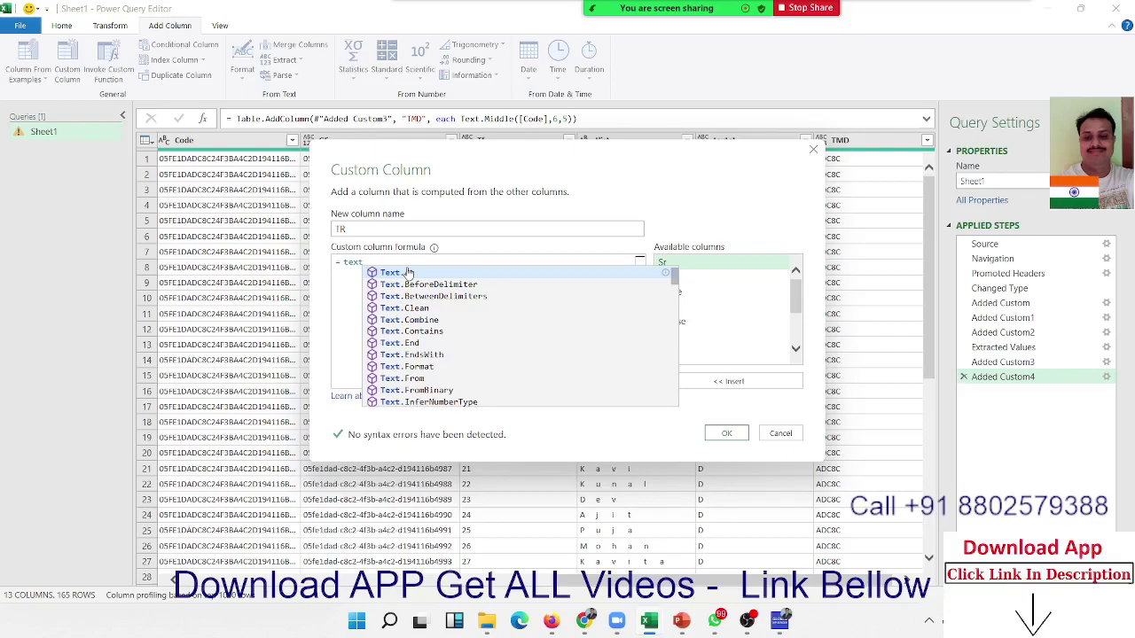
key(Down)
key(Down)
key(Down)
key(Down)
key(Down)
key(Down)
key(Down)
key(Down)
key(Down)
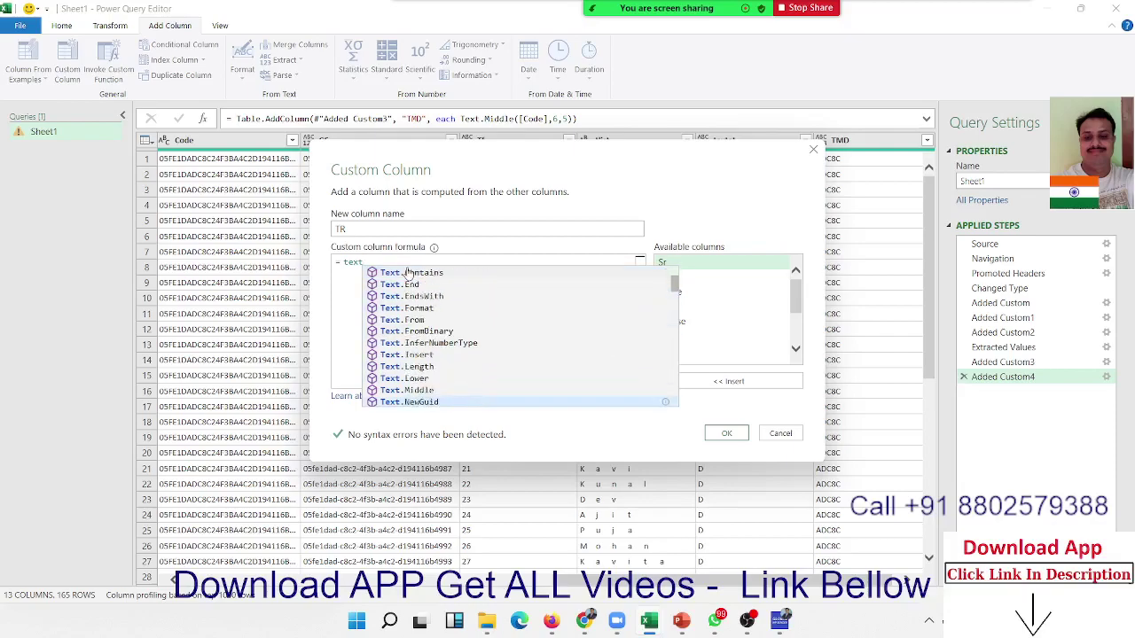
key(Down)
key(Down)
key(Down)
key(Down)
key(Down)
key(Down)
key(Down)
key(Down)
key(Up)
key(Up)
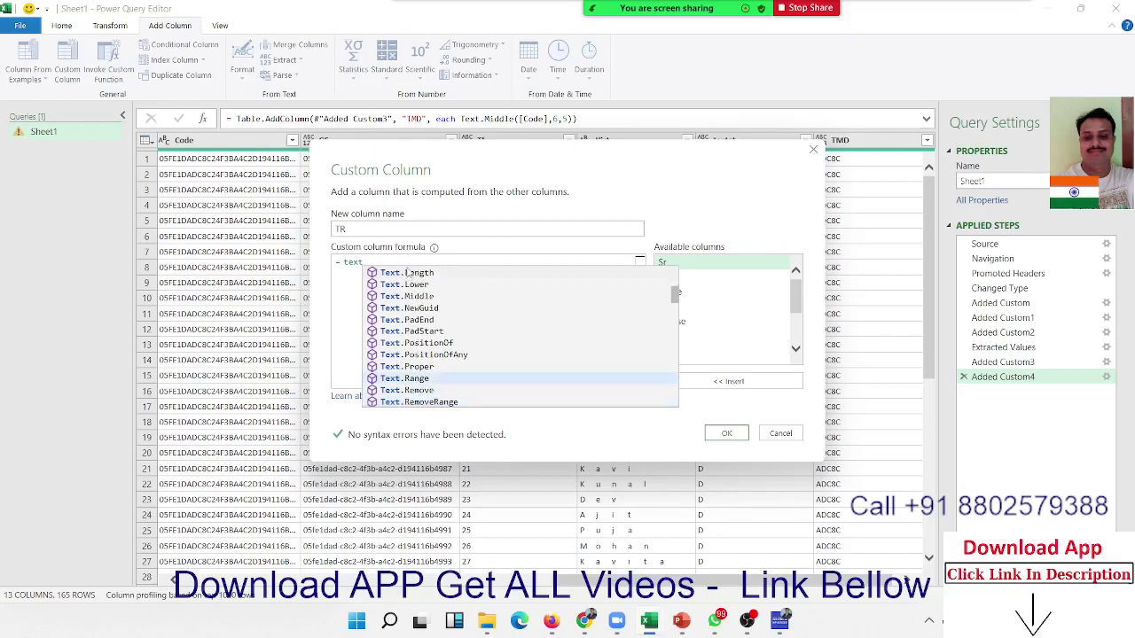
key(Tab)
text(()
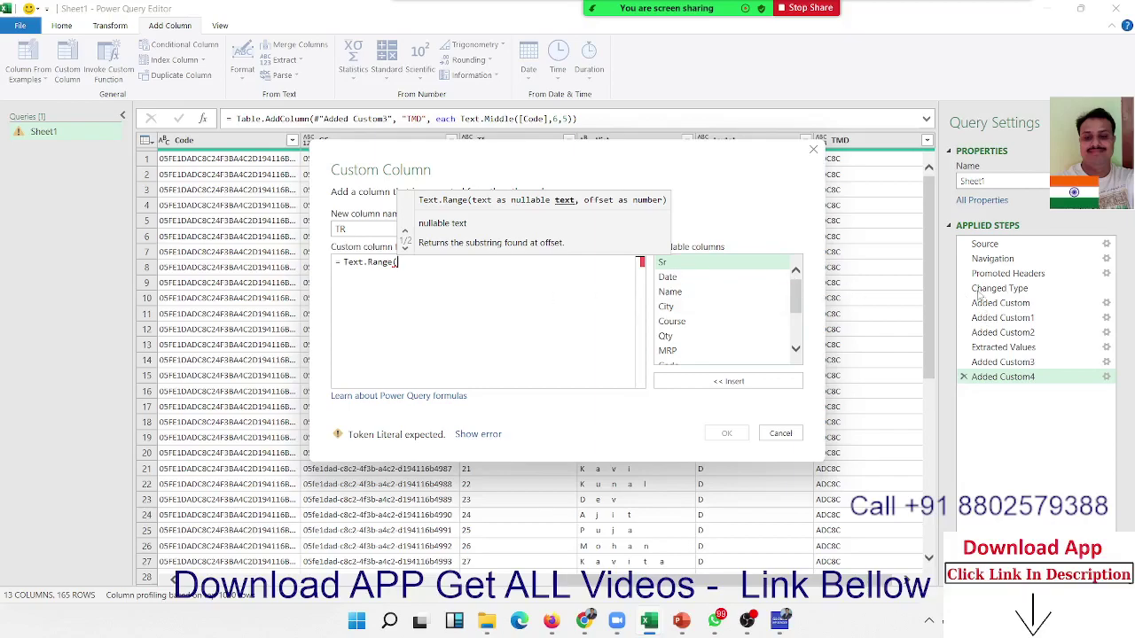
scroll(678, 346, down, 3)
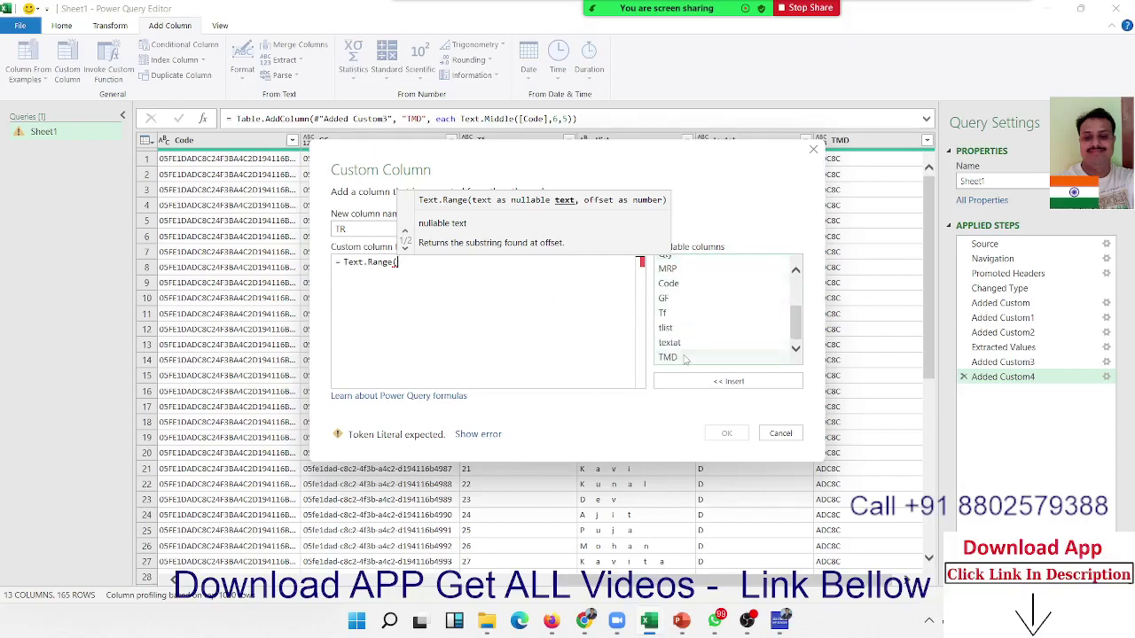
double_click(672, 285)
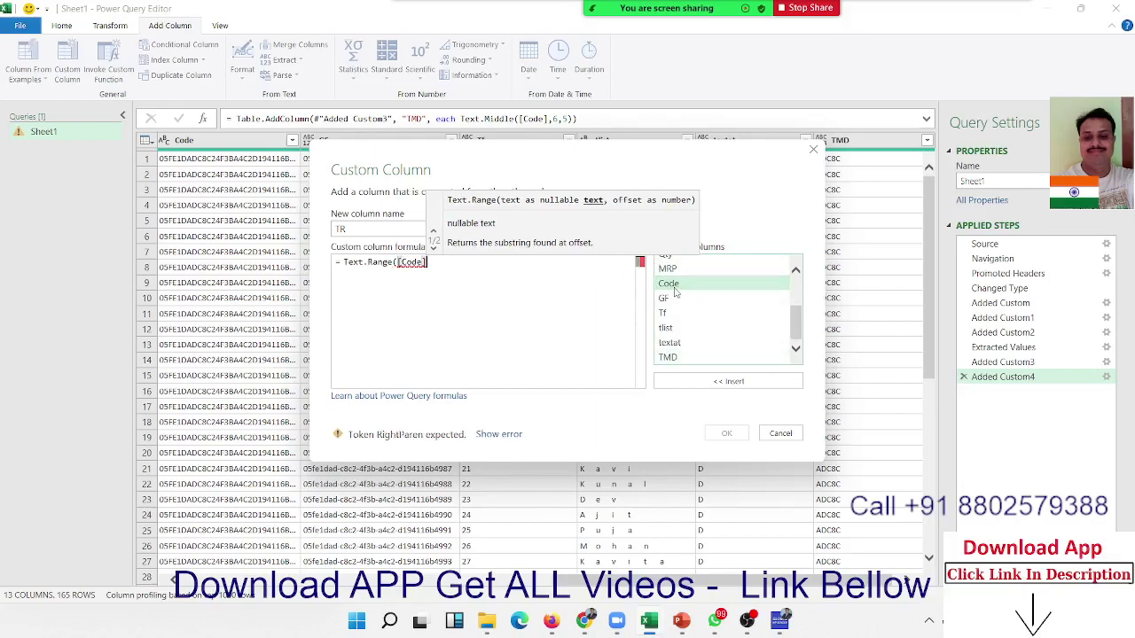
text(,)
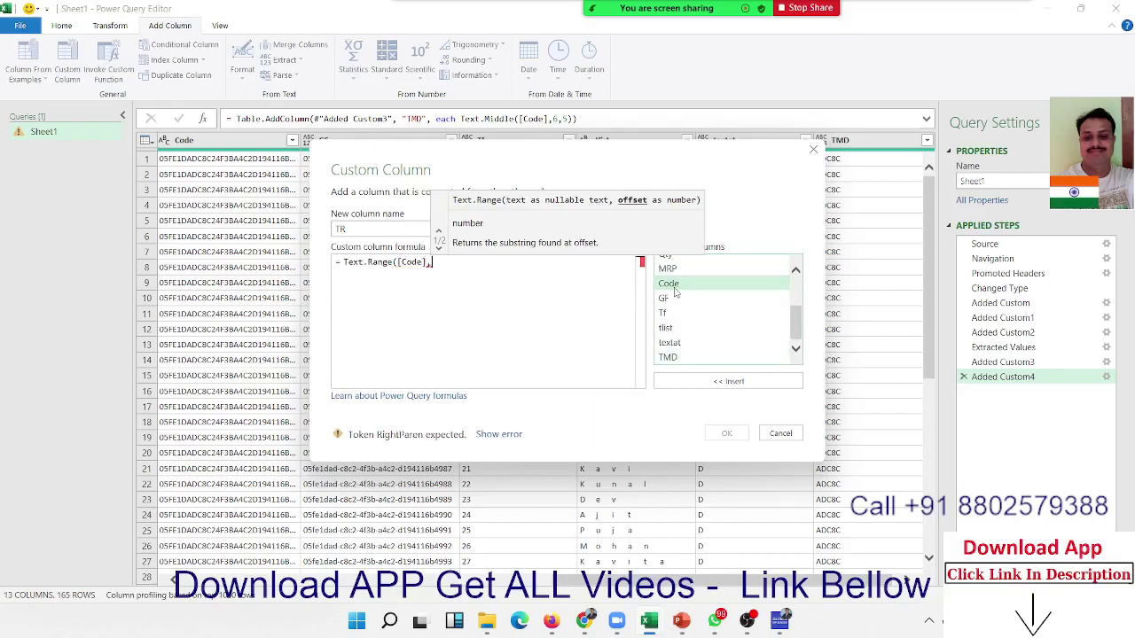
text(6)
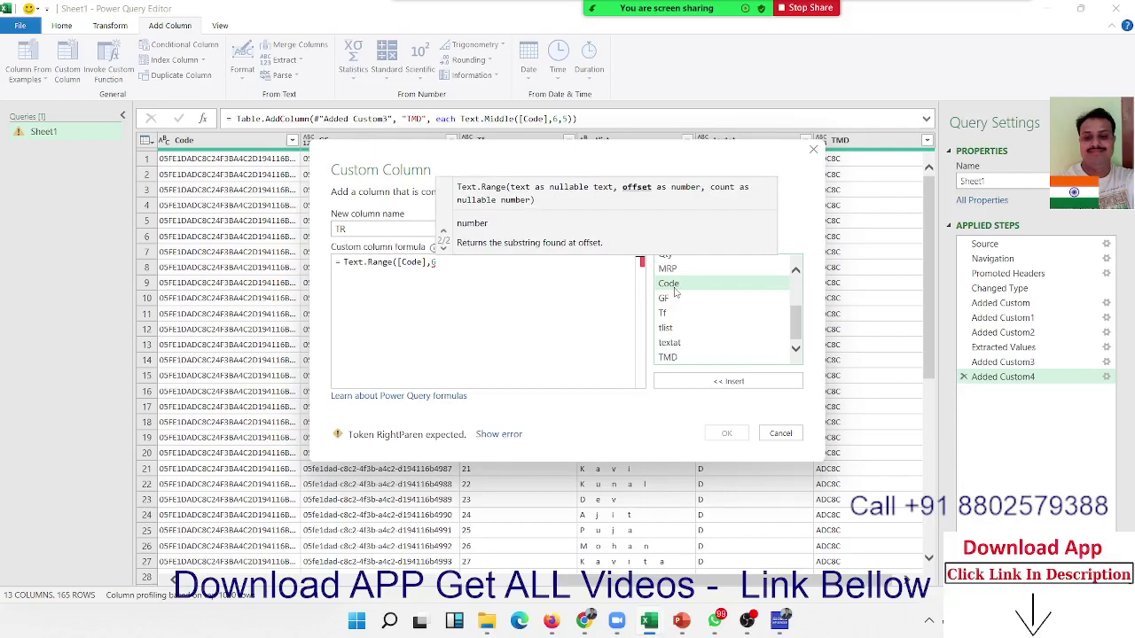
text())
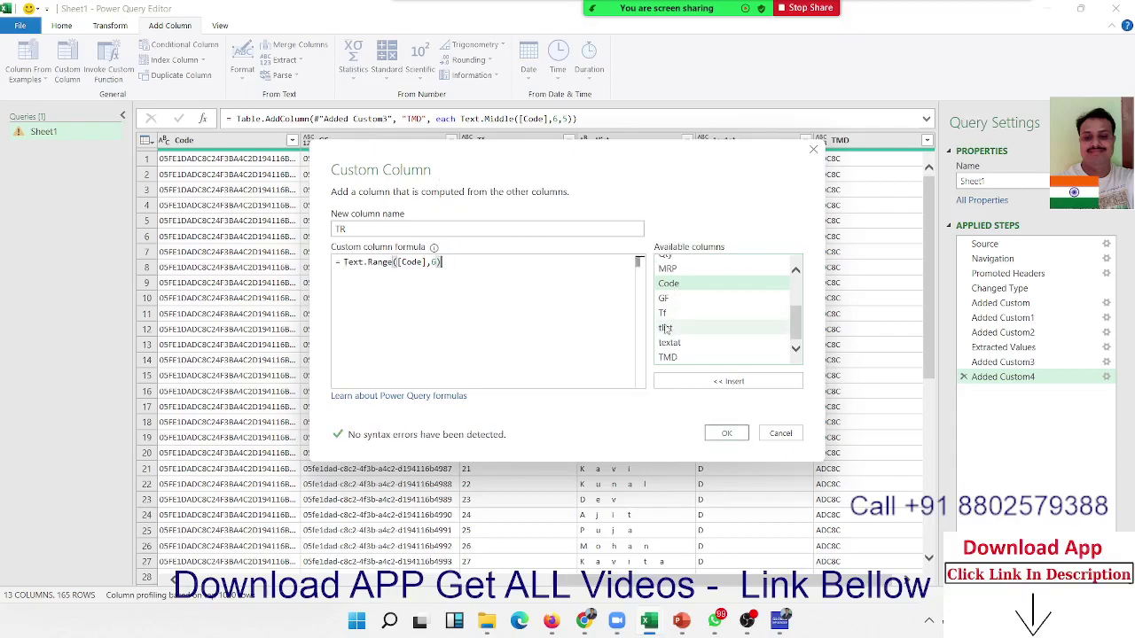
click(722, 433)
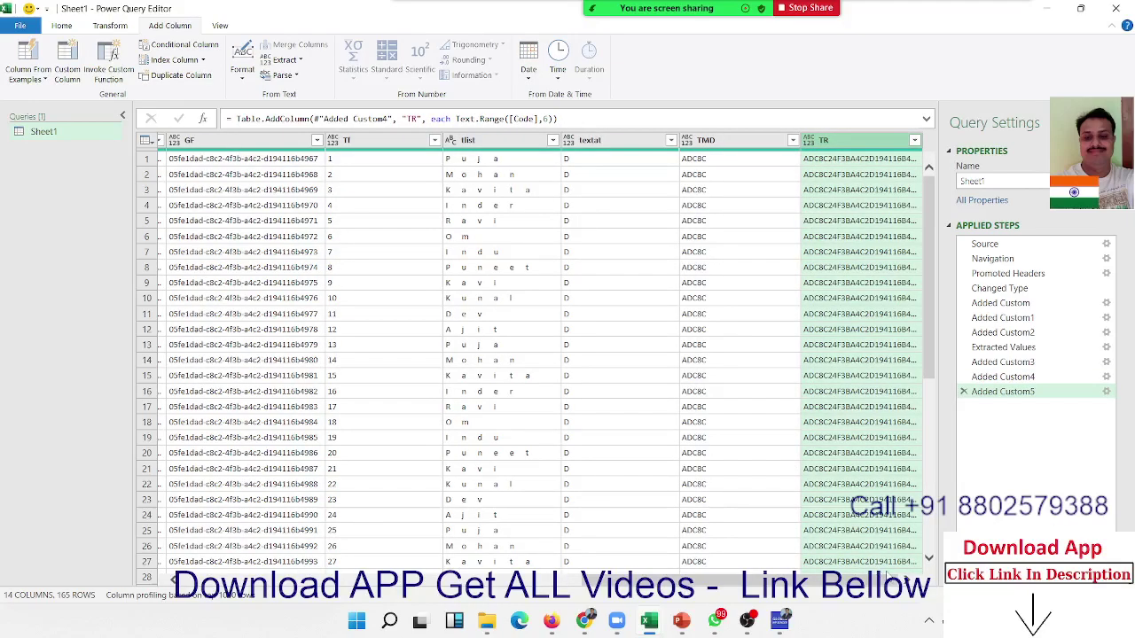
click(838, 162)
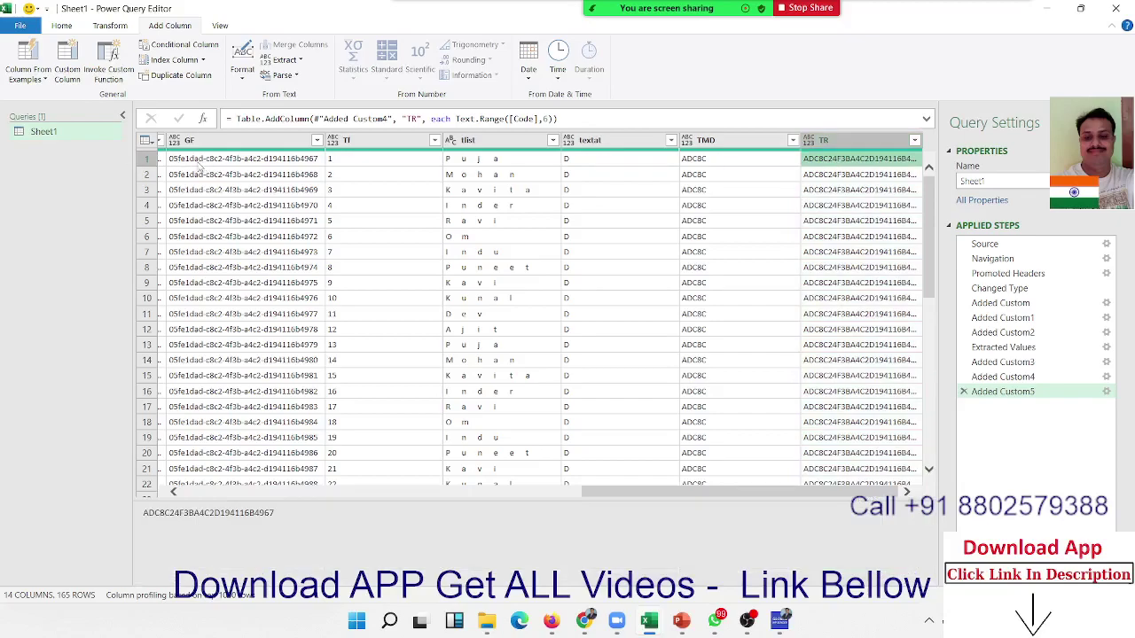
drag(629, 499, 486, 499)
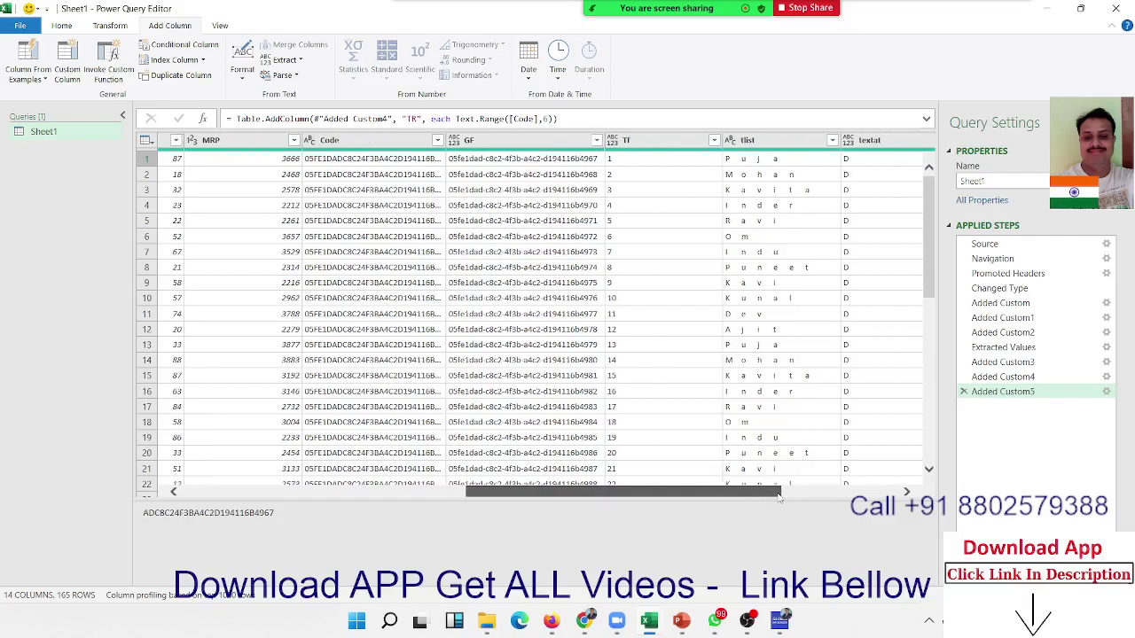
scroll(700, 497, right, 5)
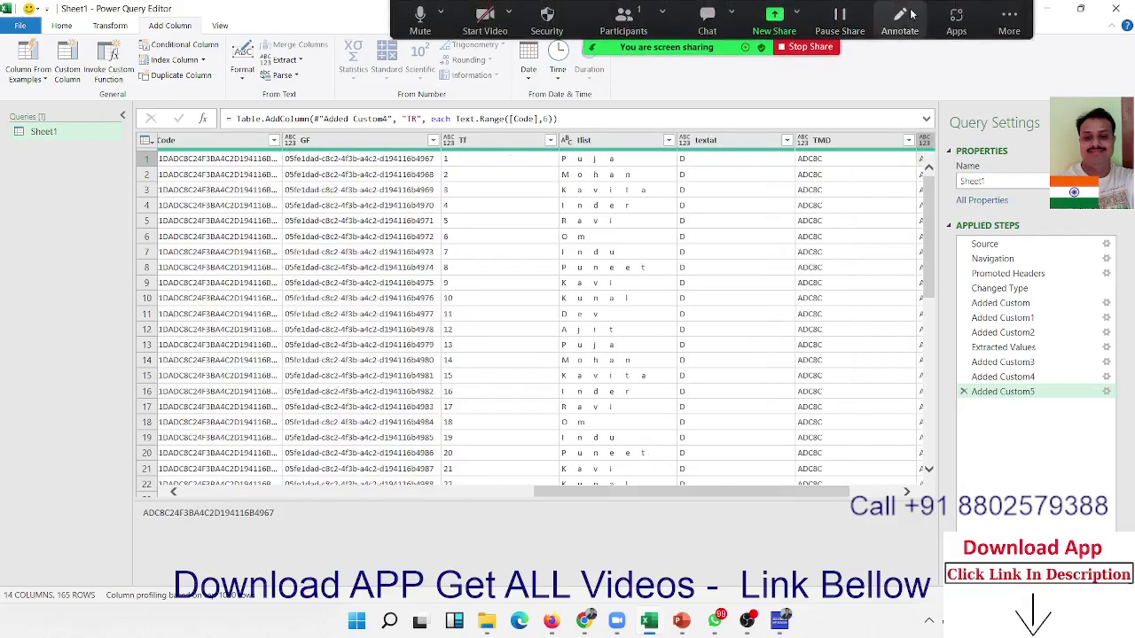